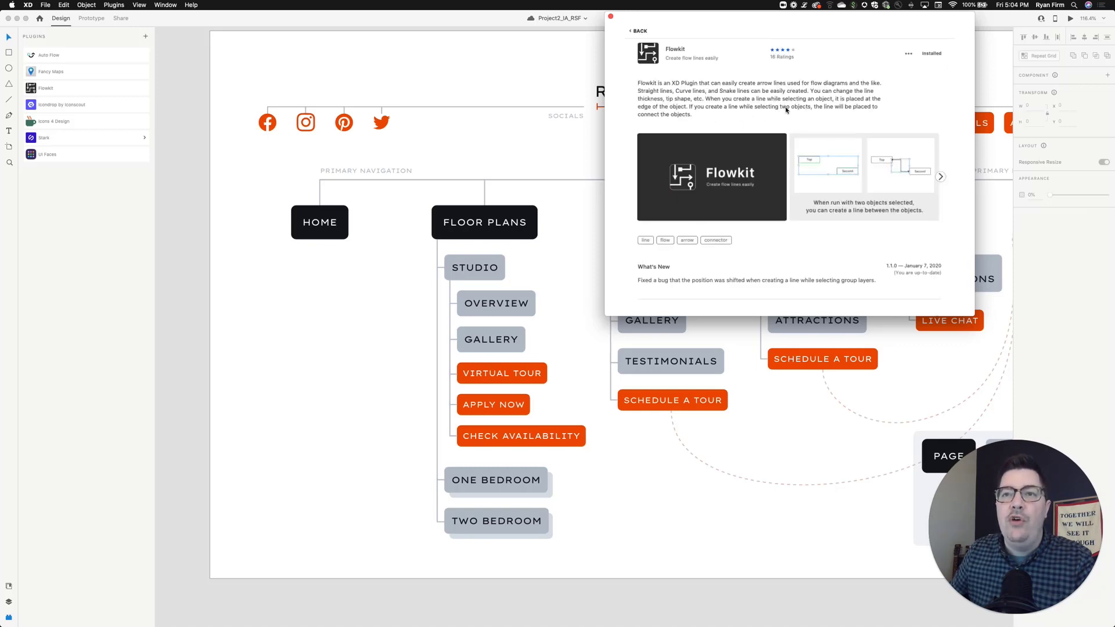
- Browse the Flowkit plugin's preview images and close its details window
{"action": "left_click", "coordinate": [941, 177]}
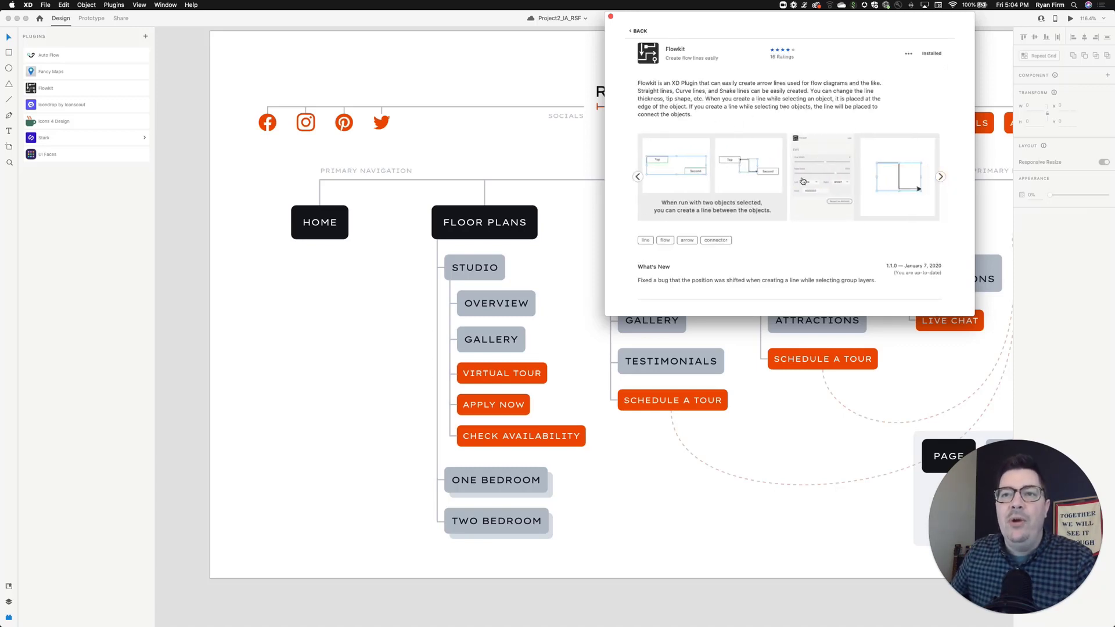
{"action": "left_click", "coordinate": [941, 178]}
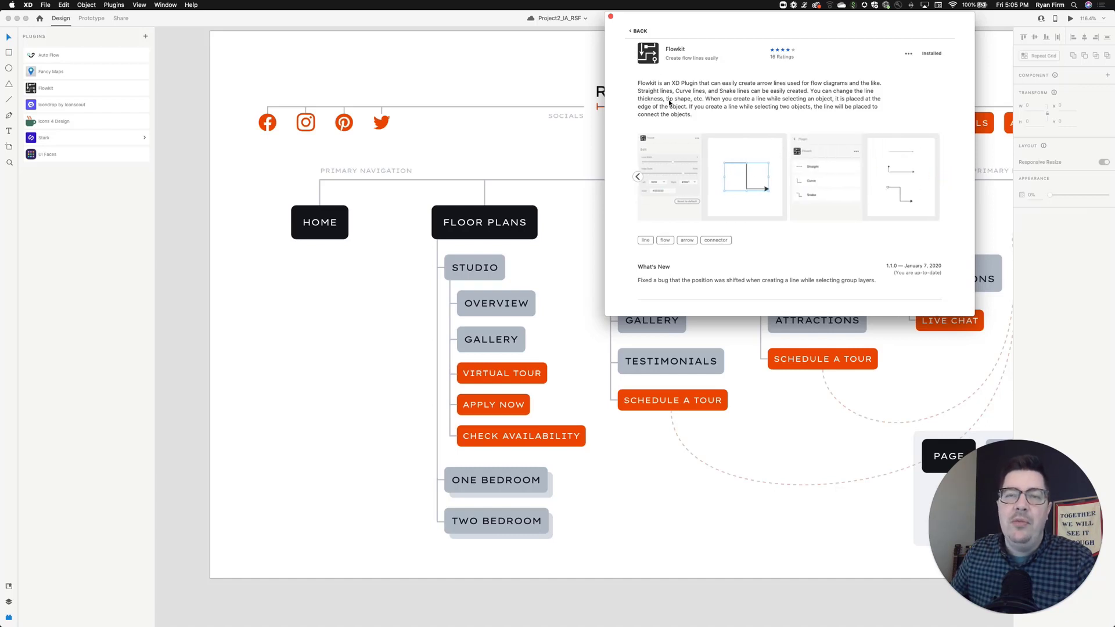
{"action": "left_click", "coordinate": [610, 17]}
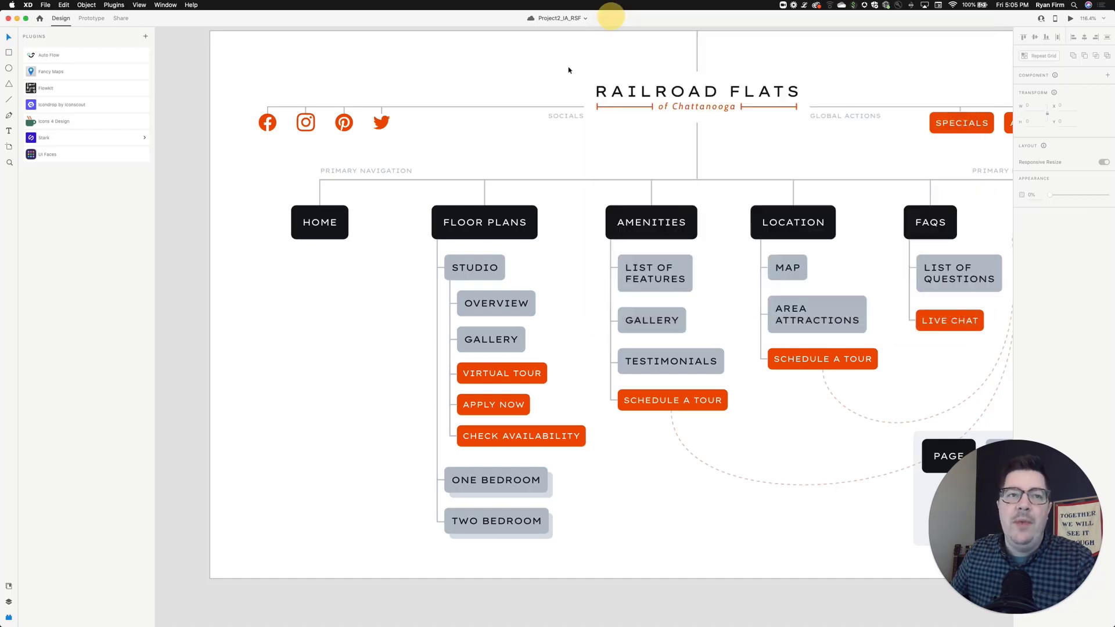
- Open the document assets panel and look over the sitemap and its legend
{"action": "left_click", "coordinate": [9, 601]}
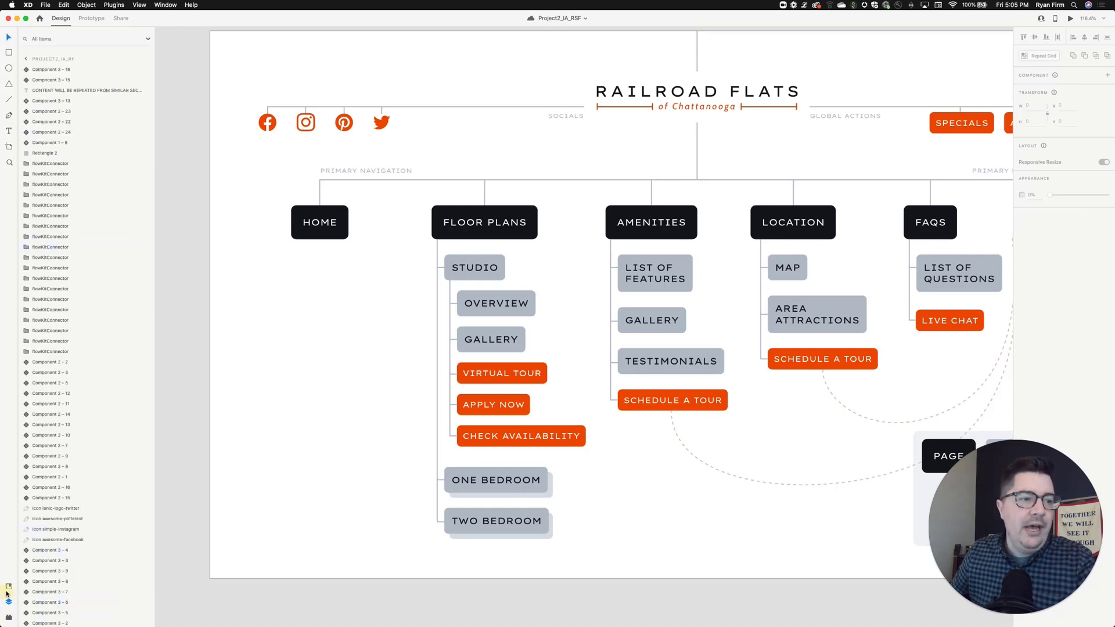
{"action": "left_click", "coordinate": [8, 586]}
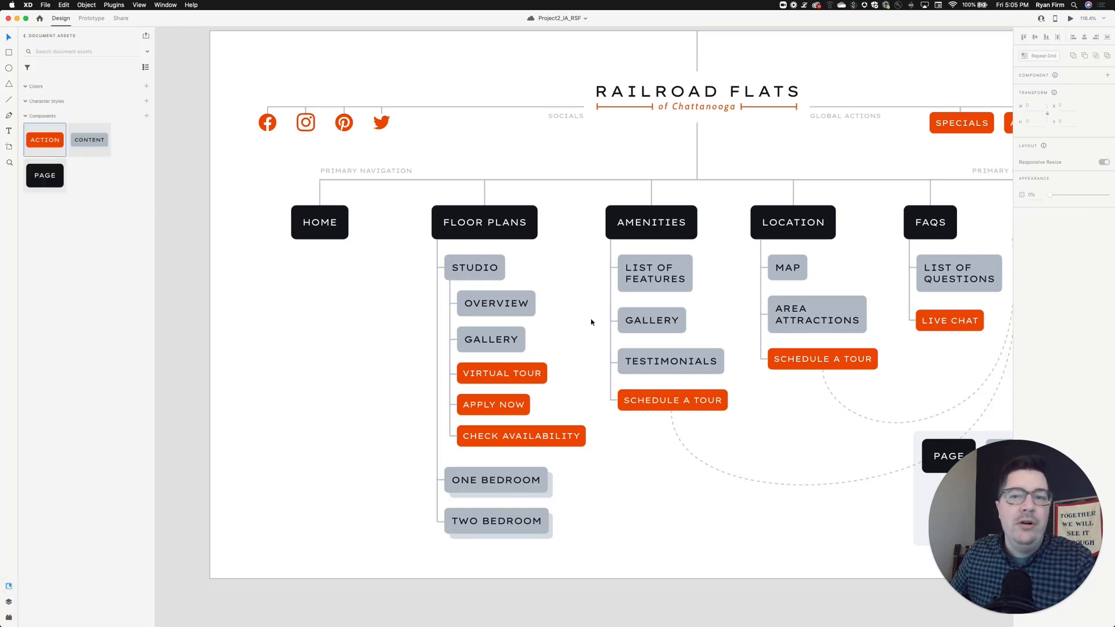
{"action": "scroll", "coordinate": [546, 312], "scroll_direction": "down", "scroll_amount": 5}
{"action": "scroll", "coordinate": [546, 312], "scroll_direction": "right", "scroll_amount": 5}
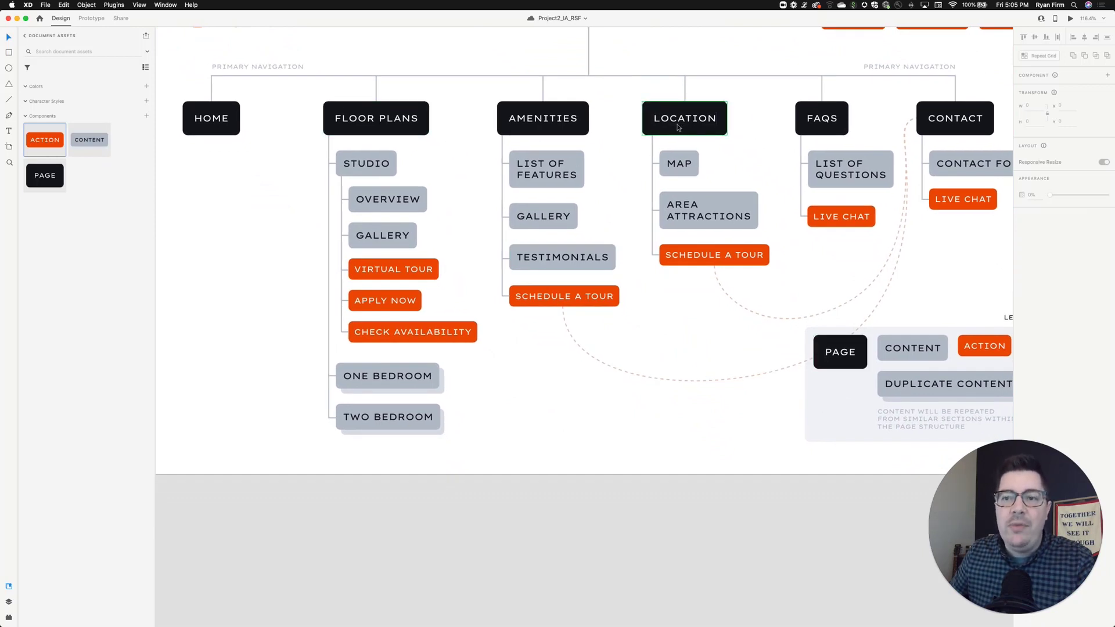
{"action": "scroll", "coordinate": [681, 145], "scroll_direction": "right", "scroll_amount": 2}
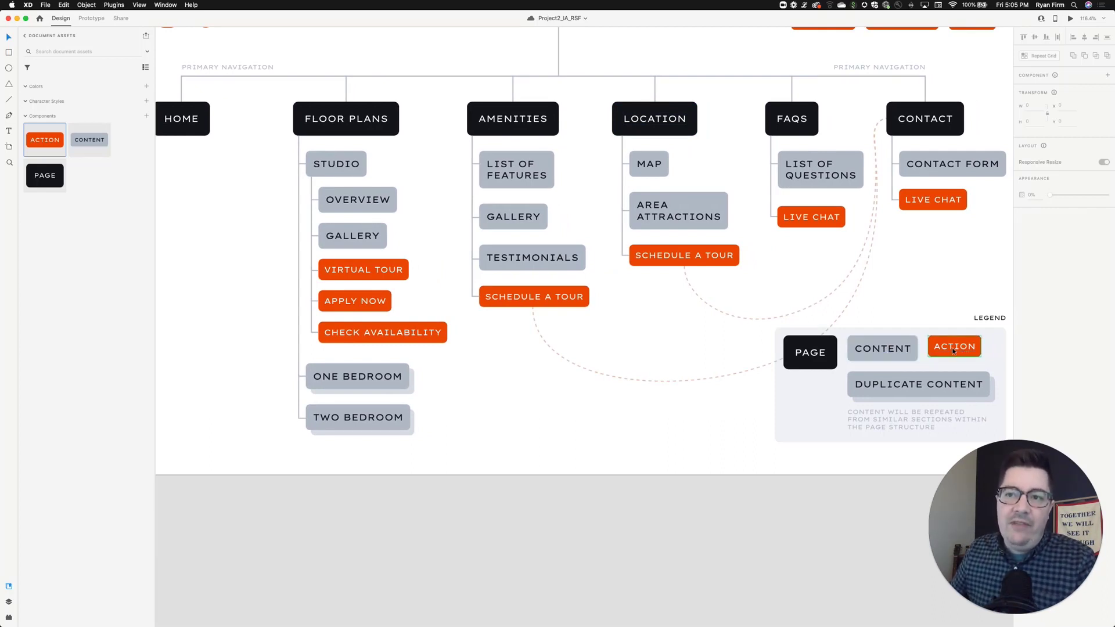
{"action": "scroll", "coordinate": [958, 350], "scroll_direction": "down", "scroll_amount": 1}
{"action": "scroll", "coordinate": [337, 202], "scroll_direction": "left", "scroll_amount": 3}
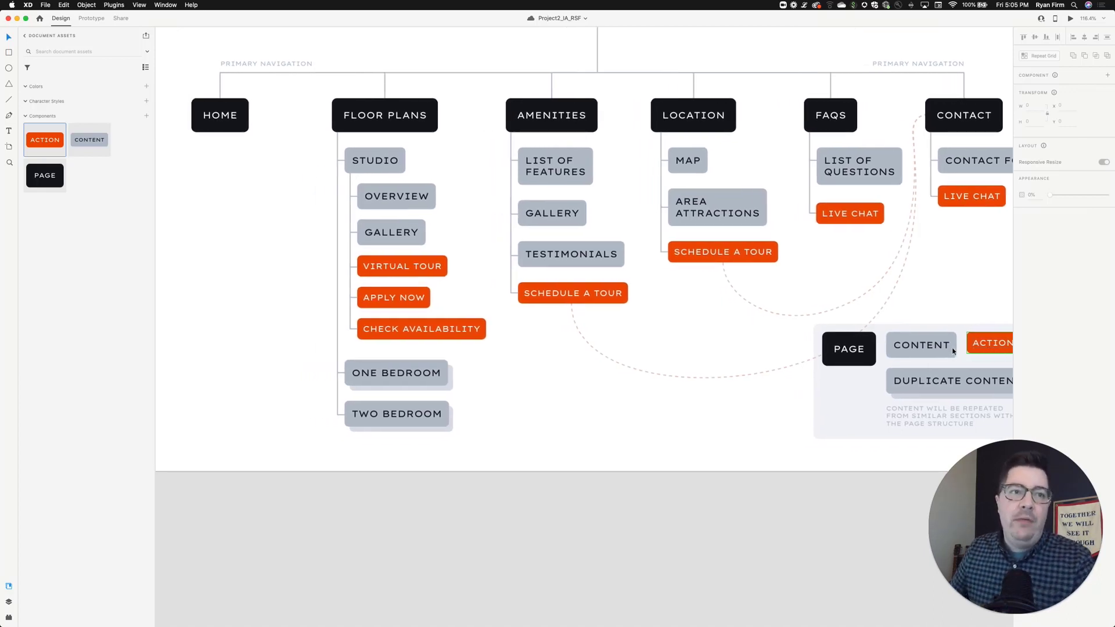
{"action": "scroll", "coordinate": [337, 202], "scroll_direction": "left", "scroll_amount": 10}
{"action": "scroll", "coordinate": [326, 252], "scroll_direction": "up", "scroll_amount": 3}
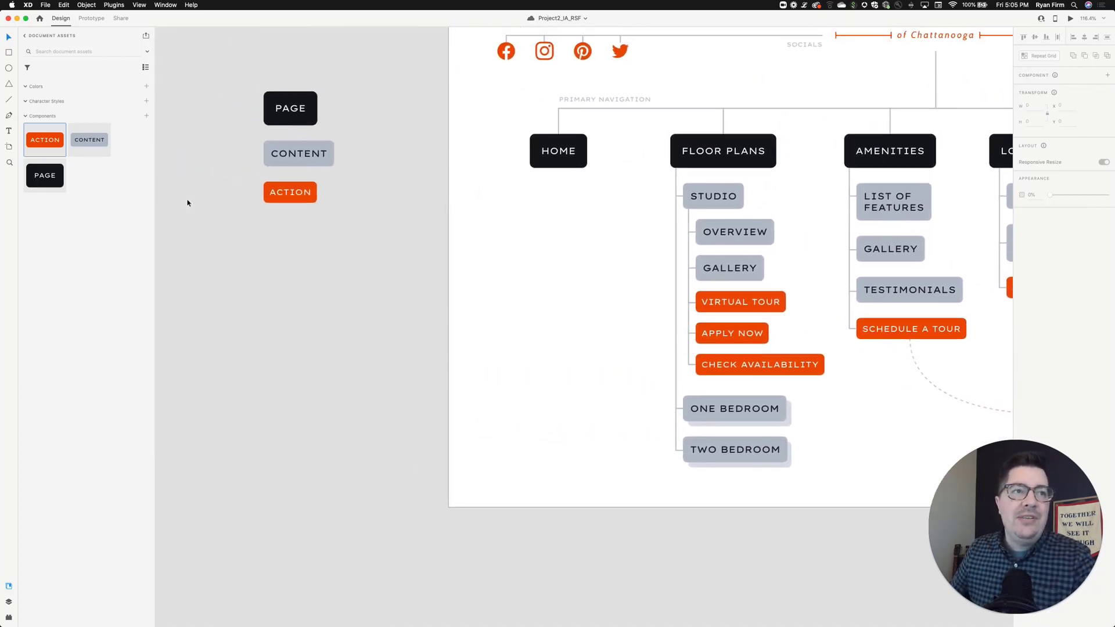
- Draw a rectangle about 165 by 72 beside the sitemap and round its corners to a radius of 19
{"action": "left_click", "coordinate": [328, 308]}
{"action": "key", "text": "t"}
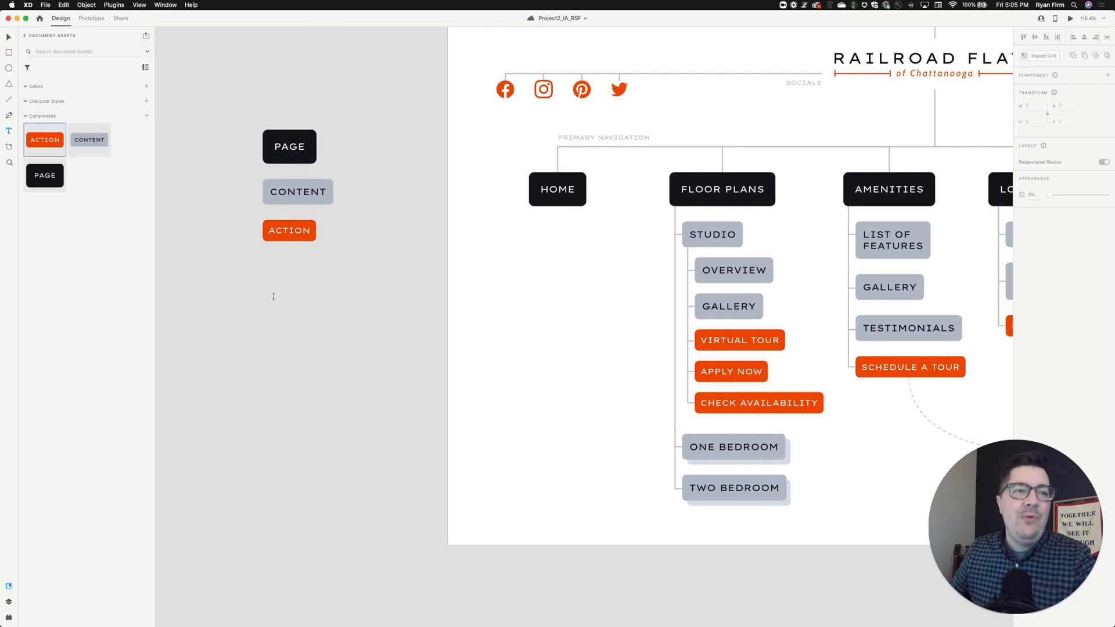
{"action": "key", "text": "r"}
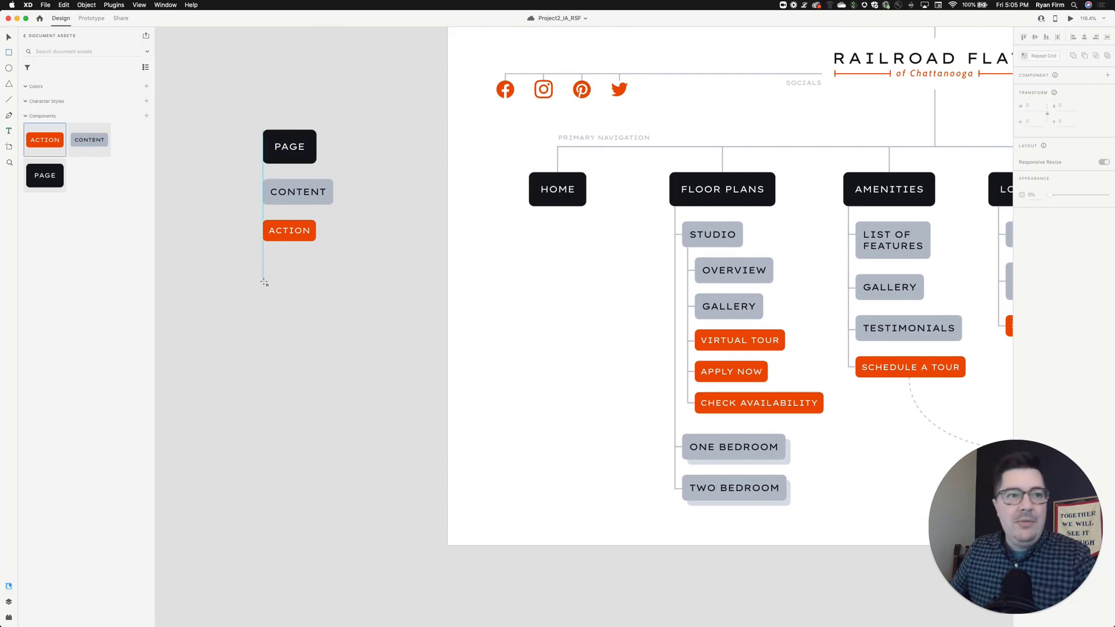
{"action": "left_click_drag", "start_coordinate": [273, 283], "coordinate": [347, 315]}
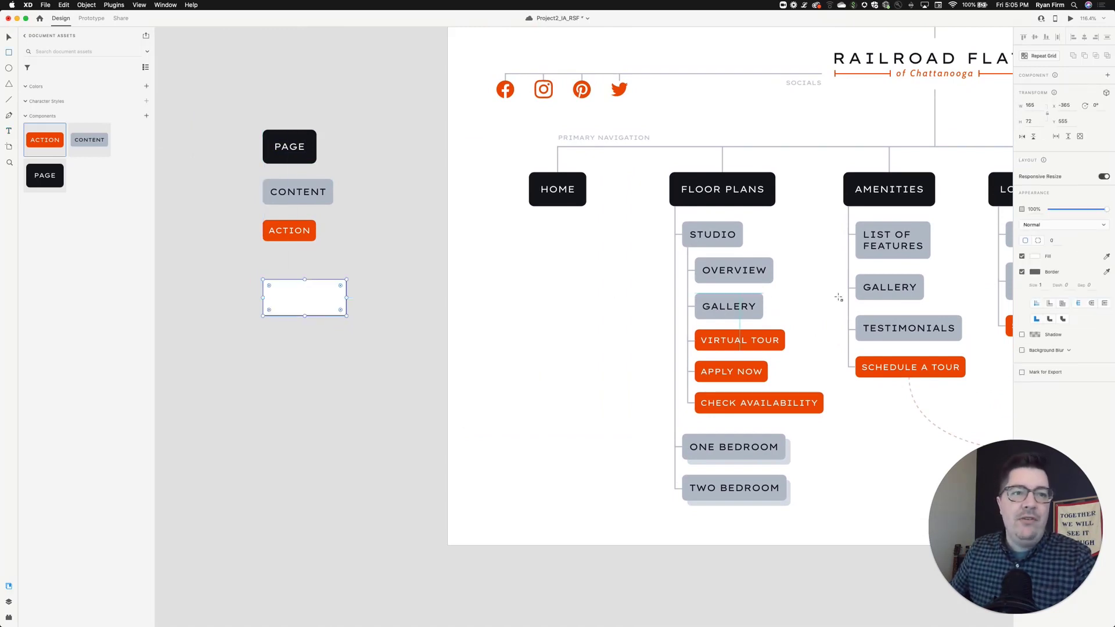
{"action": "left_click_drag", "start_coordinate": [269, 287], "coordinate": [273, 290]}
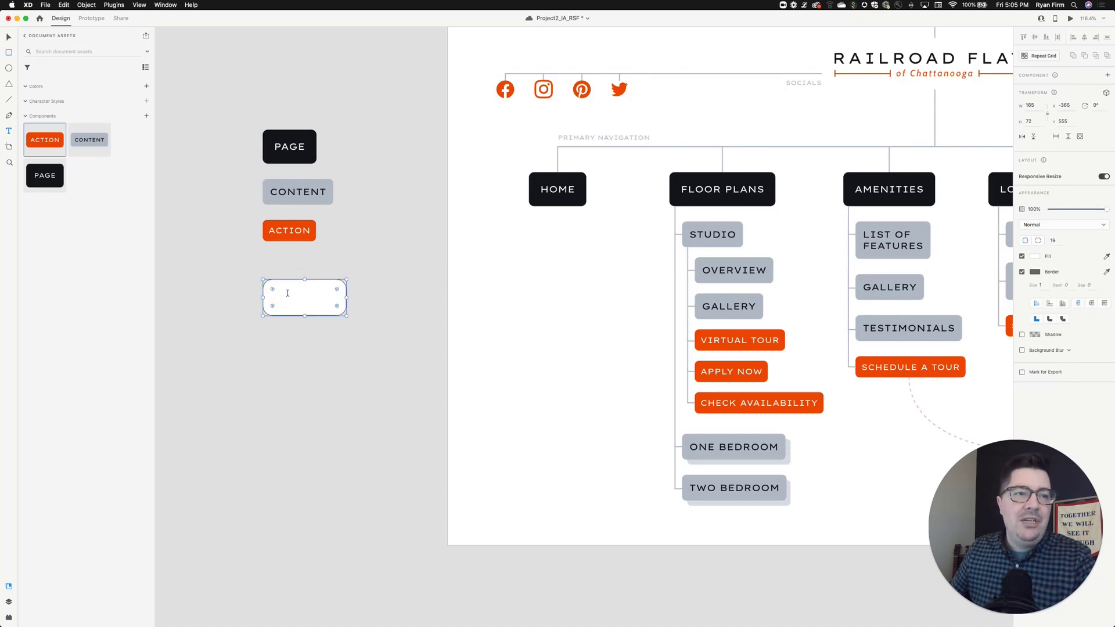
- Add the text Component inside the rounded rectangle
{"action": "left_click", "coordinate": [284, 297]}
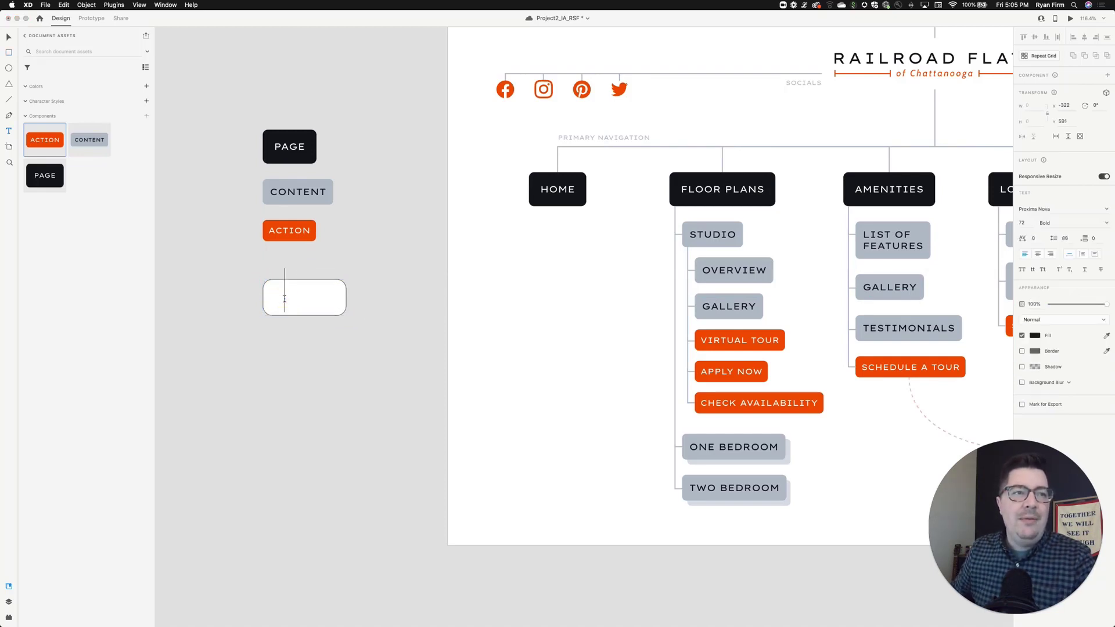
{"action": "type", "text": "Component"}
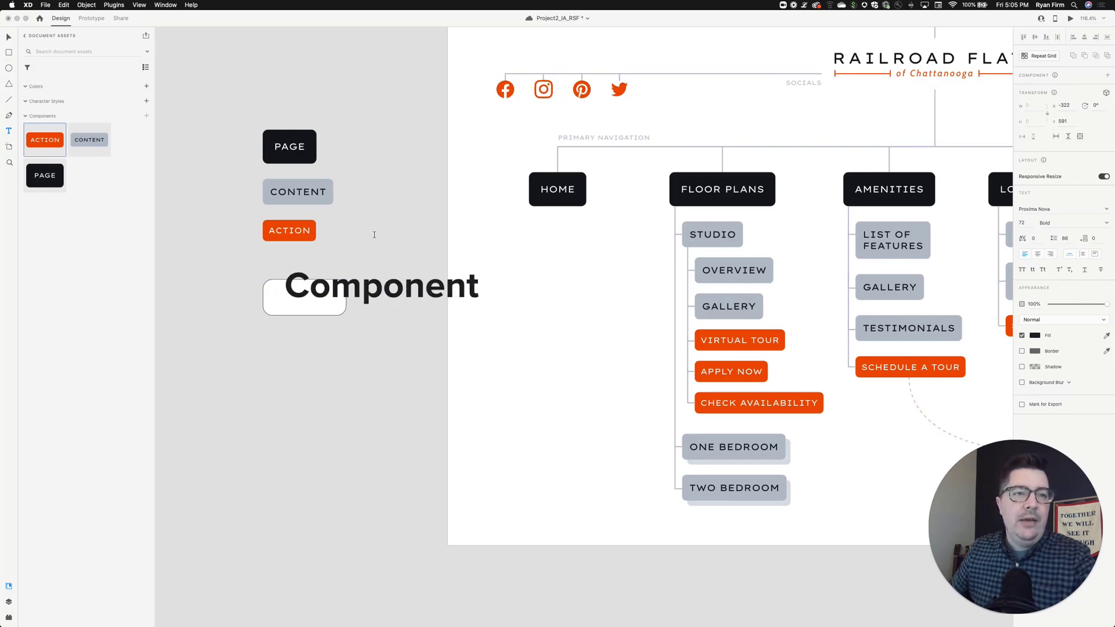
{"action": "key", "text": "Escape"}
- Move the Component text and set its font size to 16
{"action": "left_click_drag", "start_coordinate": [453, 284], "coordinate": [379, 305]}
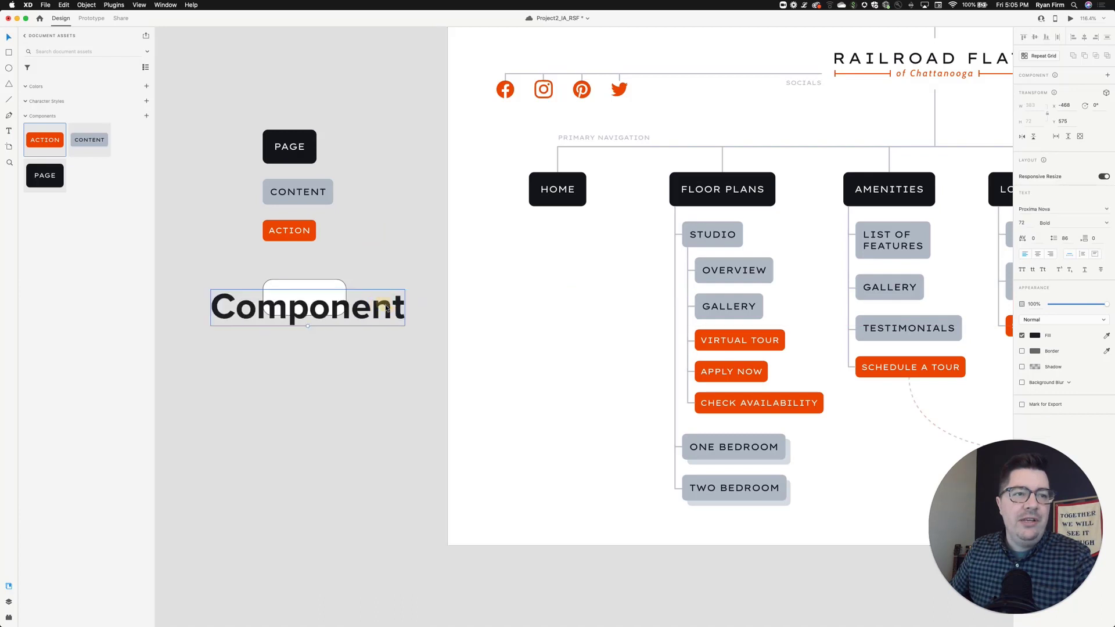
{"action": "double_click", "coordinate": [1020, 223]}
{"action": "type", "text": "16"}
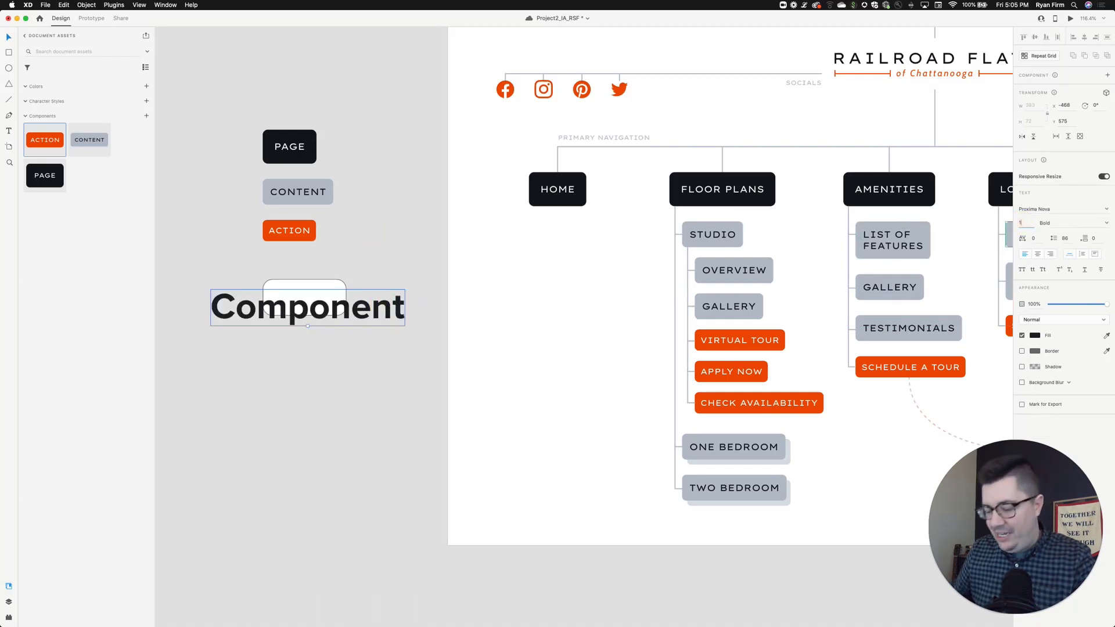
{"action": "key", "text": "Return"}
- Center-align the Component text and position it in the middle of the rectangle
{"action": "left_click_drag", "start_coordinate": [246, 317], "coordinate": [313, 302]}
{"action": "left_click", "coordinate": [338, 286], "text": "shift"}
{"action": "left_click", "coordinate": [371, 292]}
{"action": "left_click", "coordinate": [299, 297]}
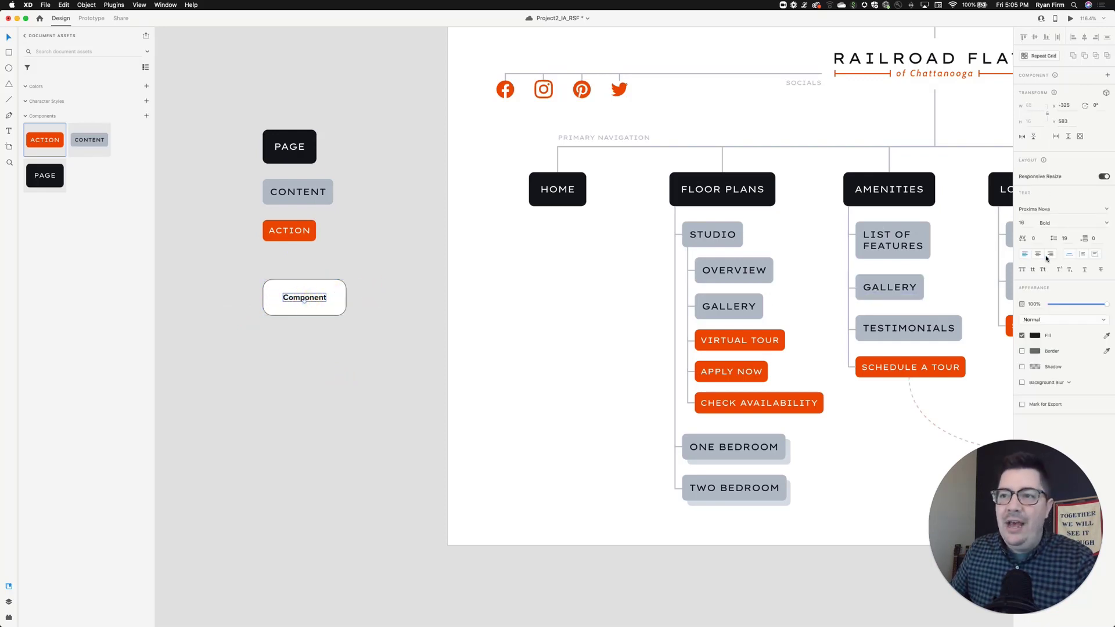
{"action": "left_click", "coordinate": [1025, 254]}
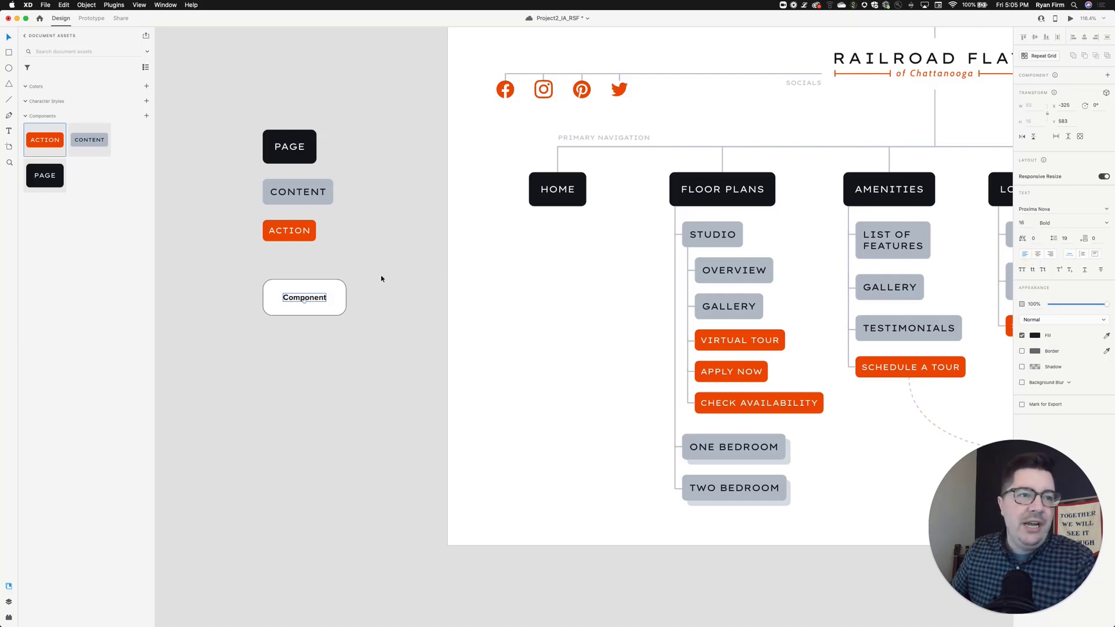
{"action": "left_click_drag", "start_coordinate": [321, 298], "coordinate": [294, 295]}
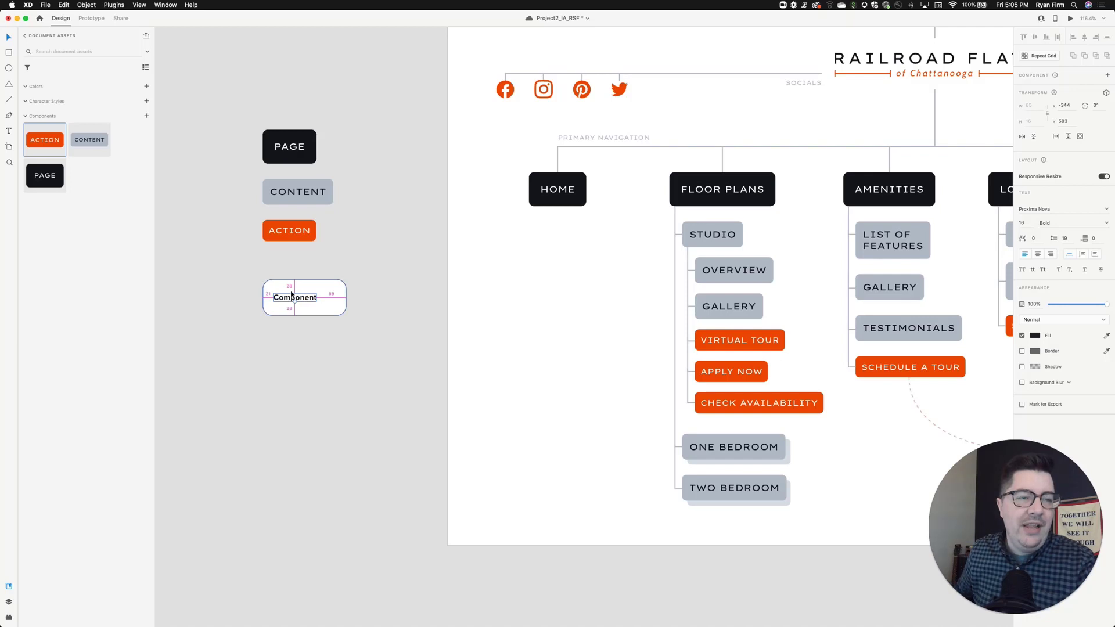
- Set the rectangle's width to 128
{"action": "left_click", "coordinate": [322, 288]}
{"action": "left_click_drag", "start_coordinate": [347, 296], "coordinate": [332, 296]}
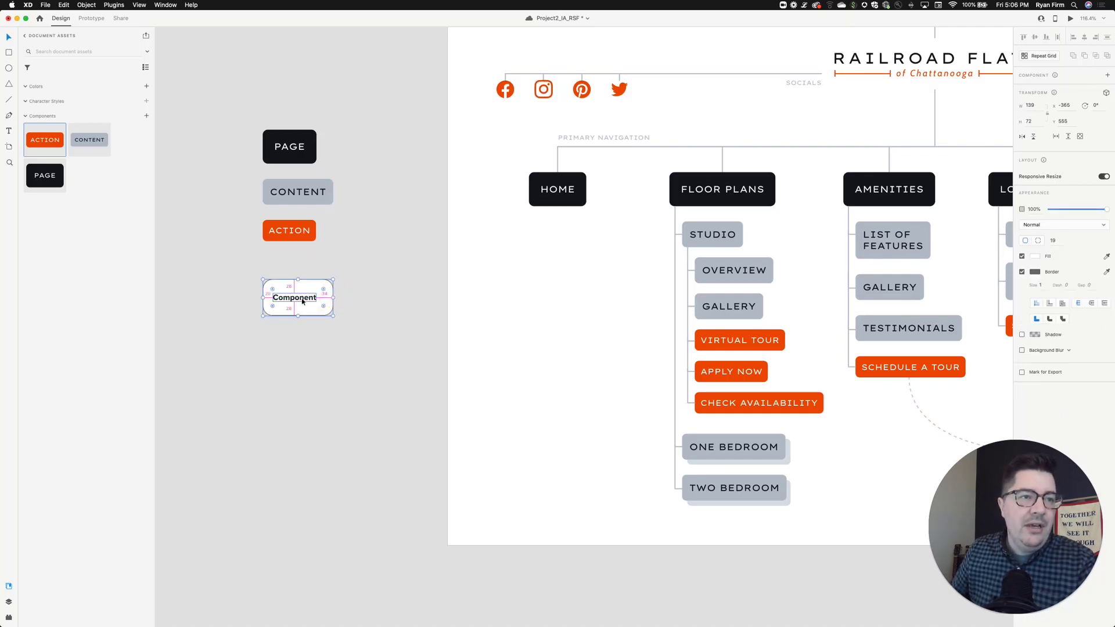
{"action": "left_click", "coordinate": [1036, 107]}
{"action": "type", "text": "128"}
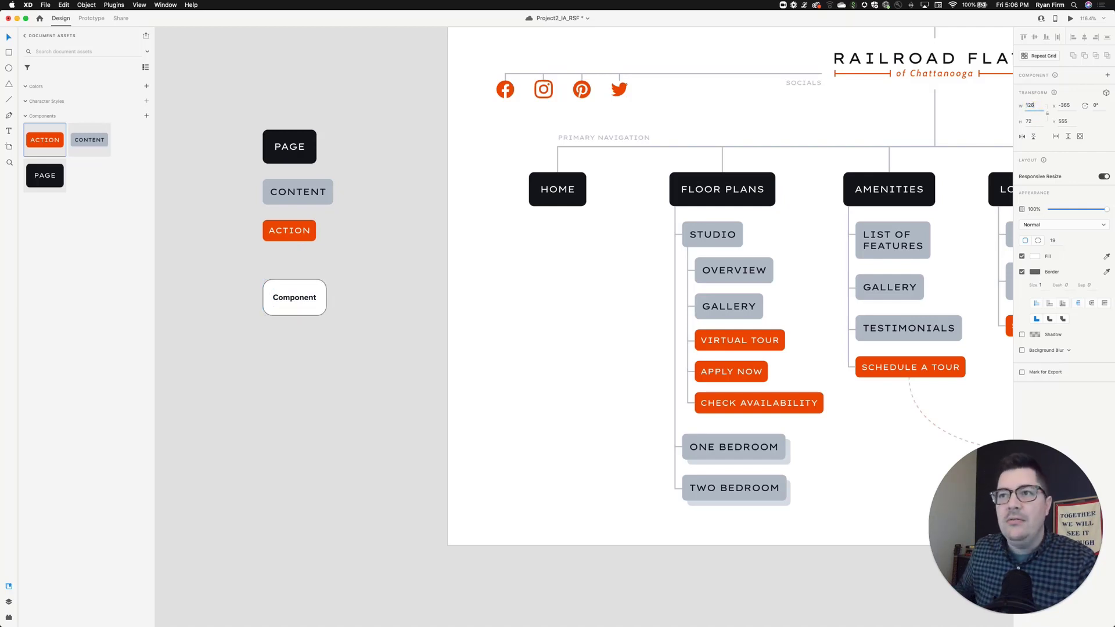
- Select the text and rectangle together and turn on padding for the button
{"action": "left_click", "coordinate": [393, 316]}
{"action": "double_click", "coordinate": [295, 296]}
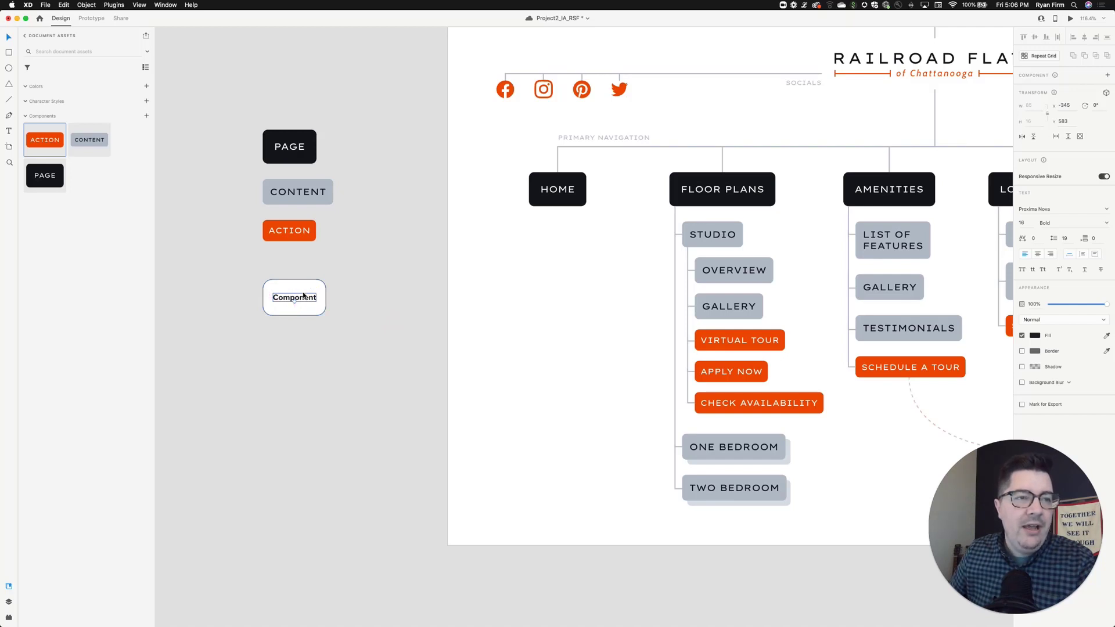
{"action": "key", "text": "Escape"}
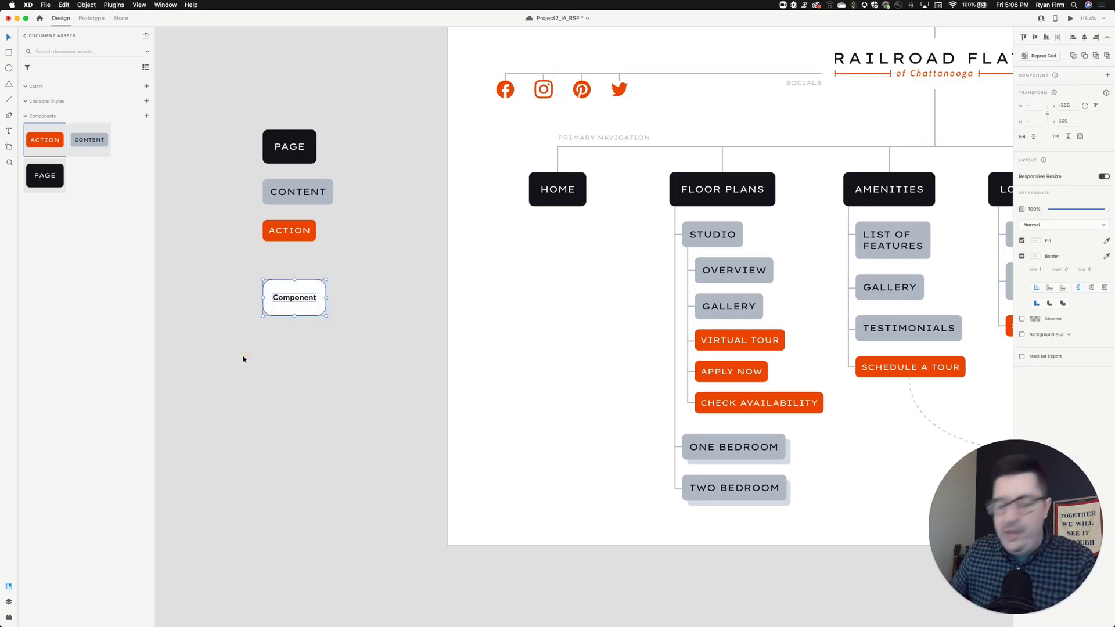
{"action": "left_click", "coordinate": [1022, 227]}
{"action": "left_click", "coordinate": [1035, 228]}
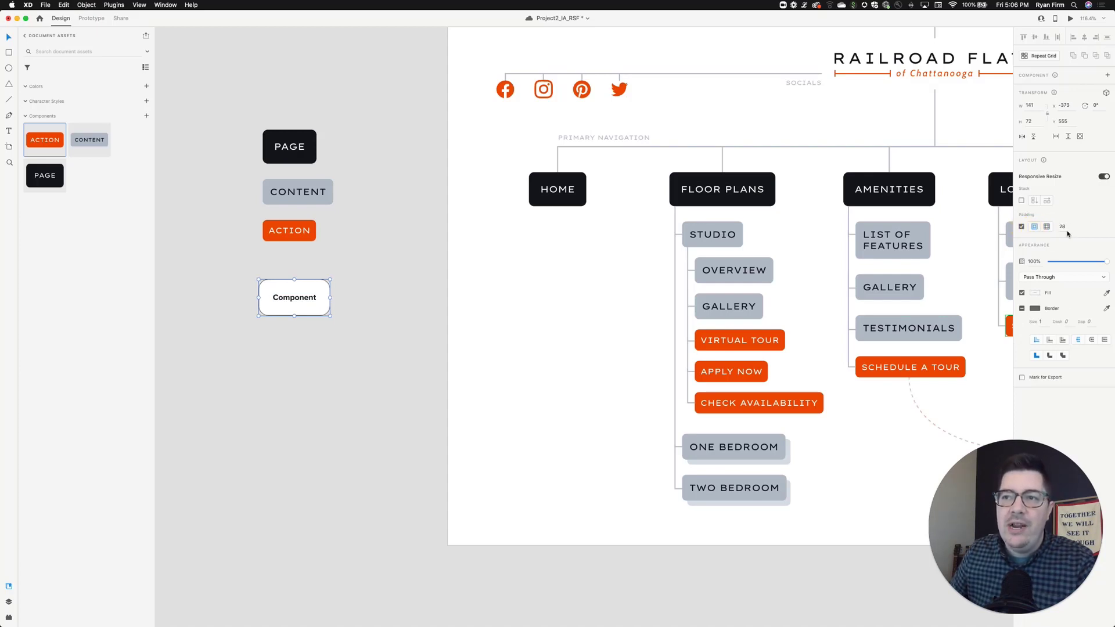
- Add the button to the document assets as a new component
{"action": "left_click", "coordinate": [316, 344]}
{"action": "left_click", "coordinate": [305, 302]}
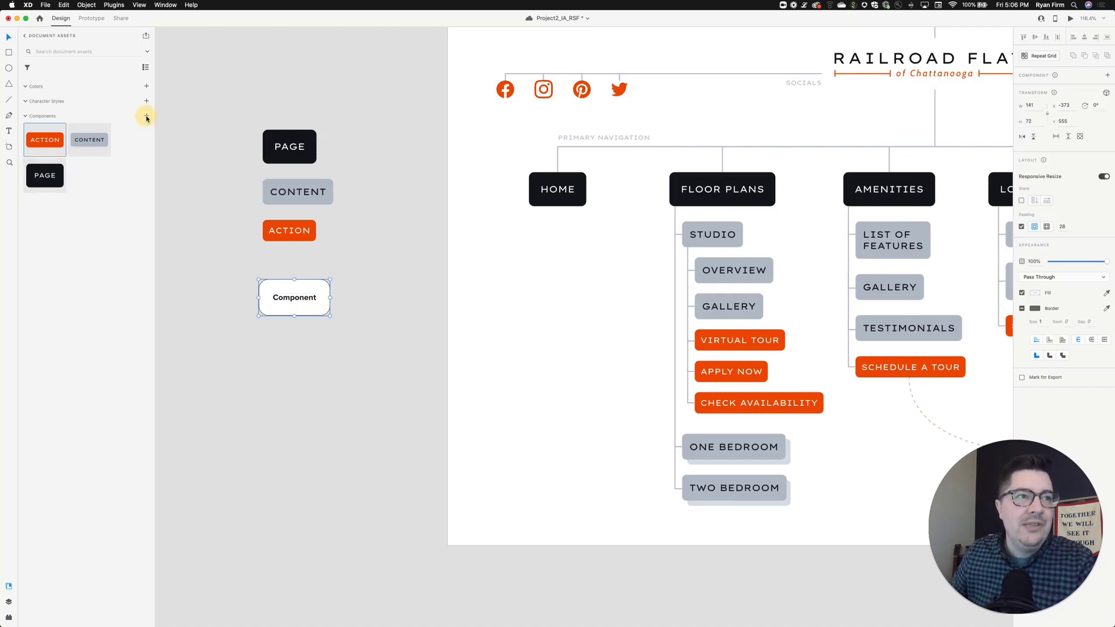
{"action": "left_click", "coordinate": [147, 116]}
- Place an instance of the new component below HOME and change its text to New page title
{"action": "left_click_drag", "start_coordinate": [40, 145], "coordinate": [515, 259]}
{"action": "double_click", "coordinate": [547, 281]}
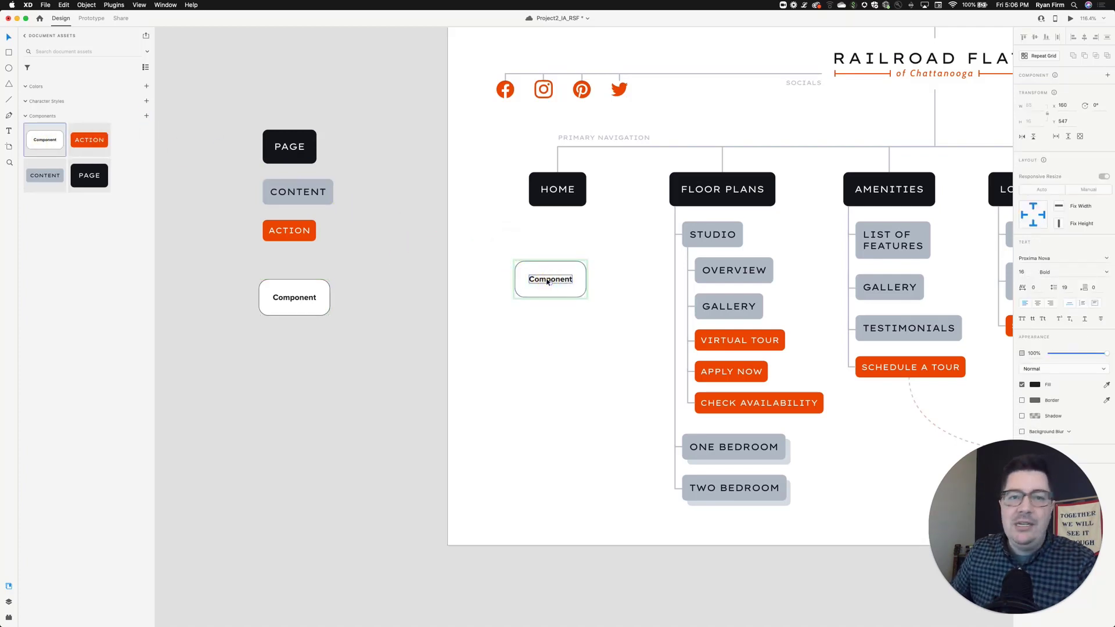
{"action": "double_click", "coordinate": [547, 280]}
{"action": "type", "text": "New page title"}
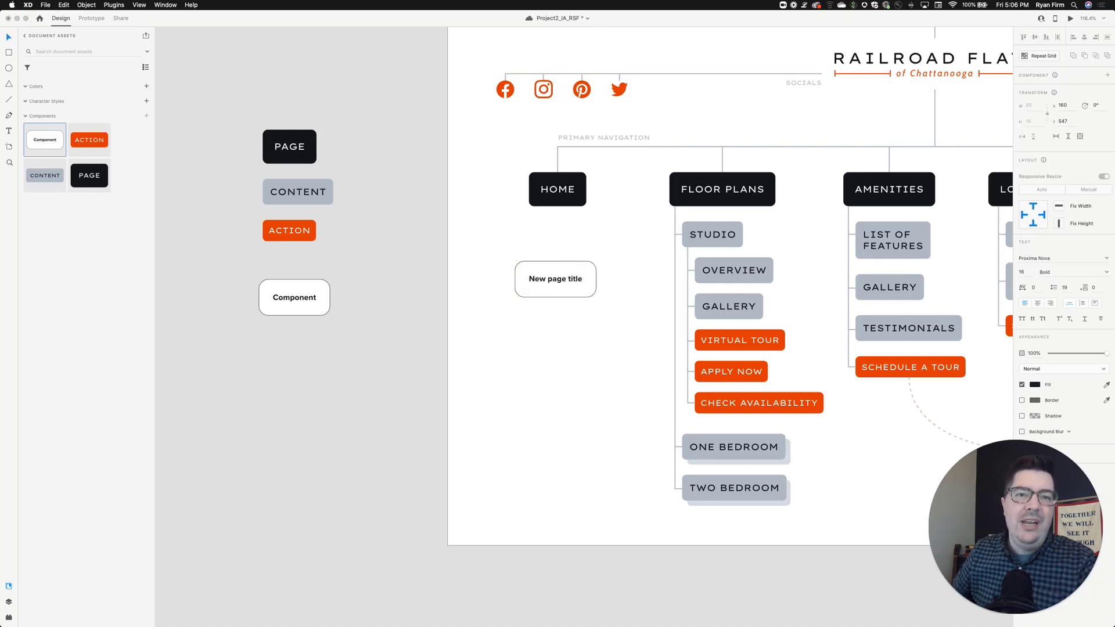
{"action": "left_click", "coordinate": [606, 235]}
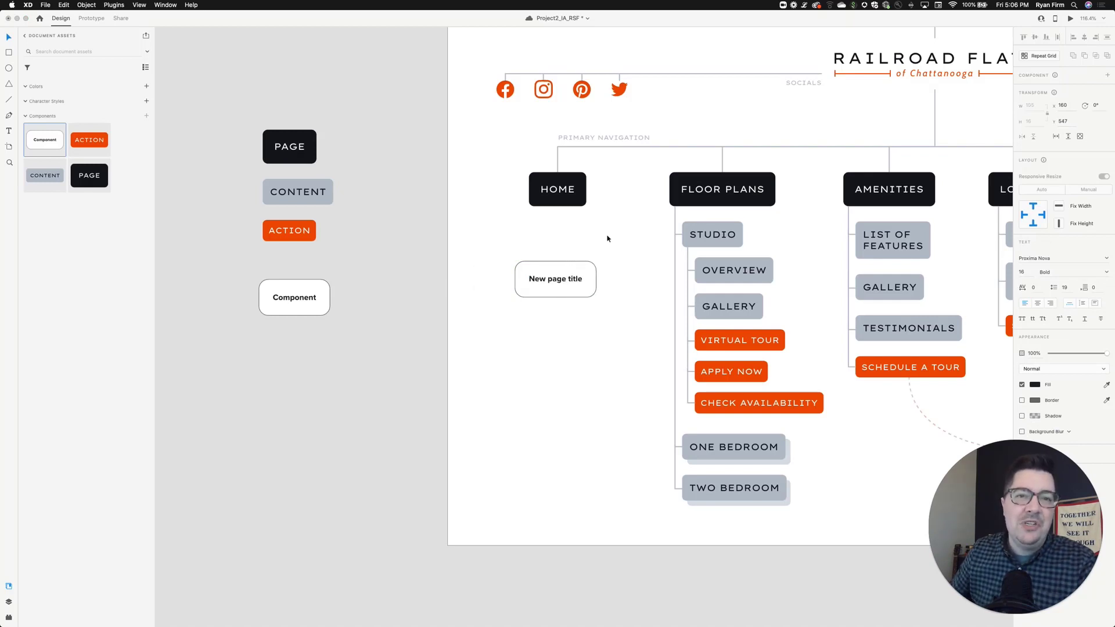
- Delete the placed instance and the original button from the canvas
{"action": "left_click", "coordinate": [615, 259]}
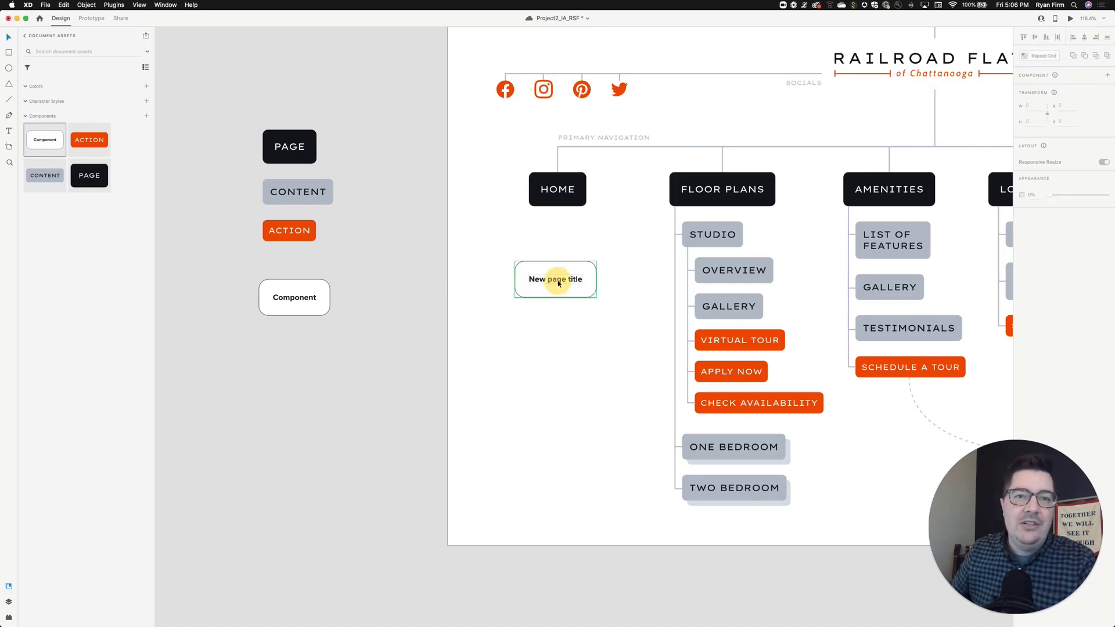
{"action": "left_click", "coordinate": [554, 282]}
{"action": "left_click", "coordinate": [308, 299], "text": "shift"}
{"action": "key", "text": "Delete"}
{"action": "left_click", "coordinate": [491, 291]}
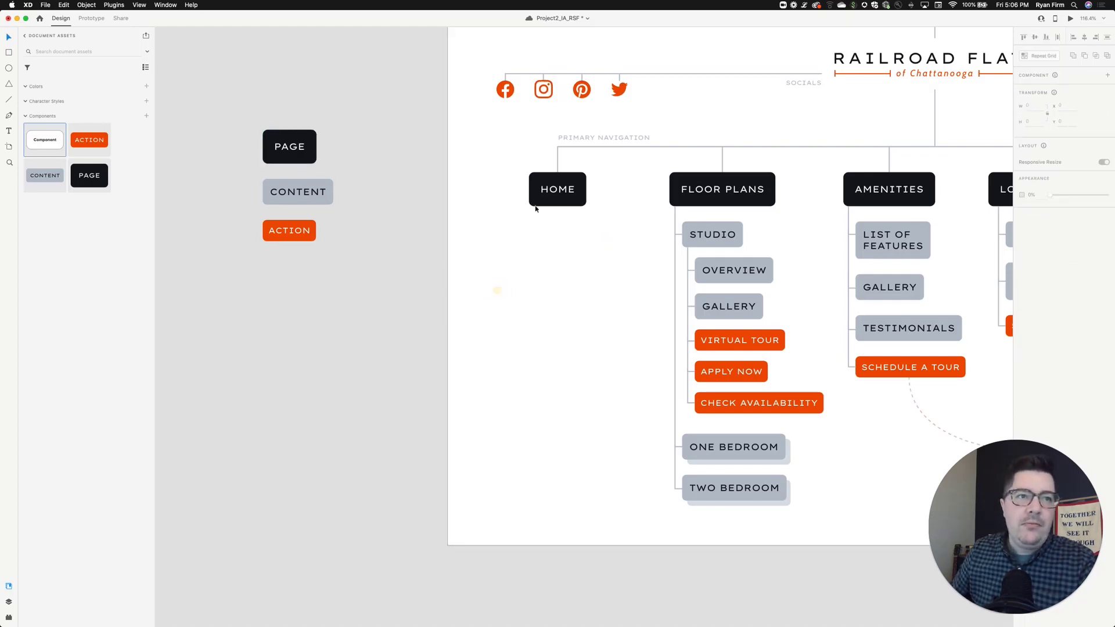
- Place a Content component from the assets below the HOME page
{"action": "scroll", "coordinate": [558, 192], "scroll_direction": "right", "scroll_amount": 3}
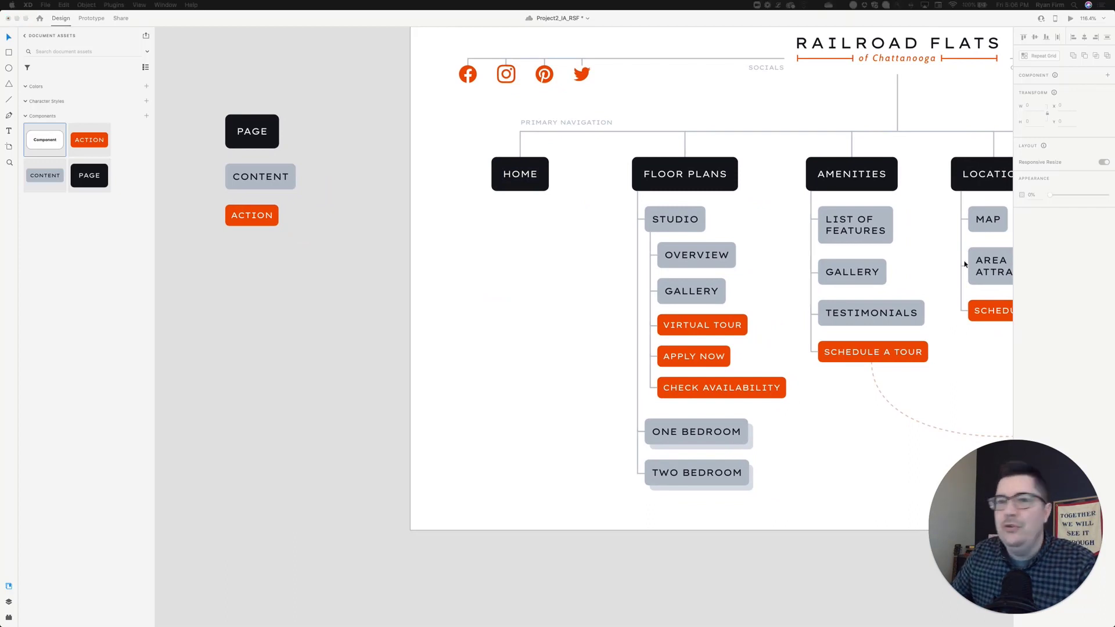
{"action": "scroll", "coordinate": [967, 261], "scroll_direction": "right", "scroll_amount": 1}
{"action": "left_click", "coordinate": [530, 260]}
{"action": "left_click_drag", "start_coordinate": [47, 175], "coordinate": [547, 237]}
- Change the Content component's text to ABOUT THE APARTMENTS on two lines and move it up under HOME
{"action": "double_click", "coordinate": [559, 241]}
{"action": "double_click", "coordinate": [558, 241]}
{"action": "key", "text": "super+a"}
{"action": "type", "text": "ABOUT THE"}
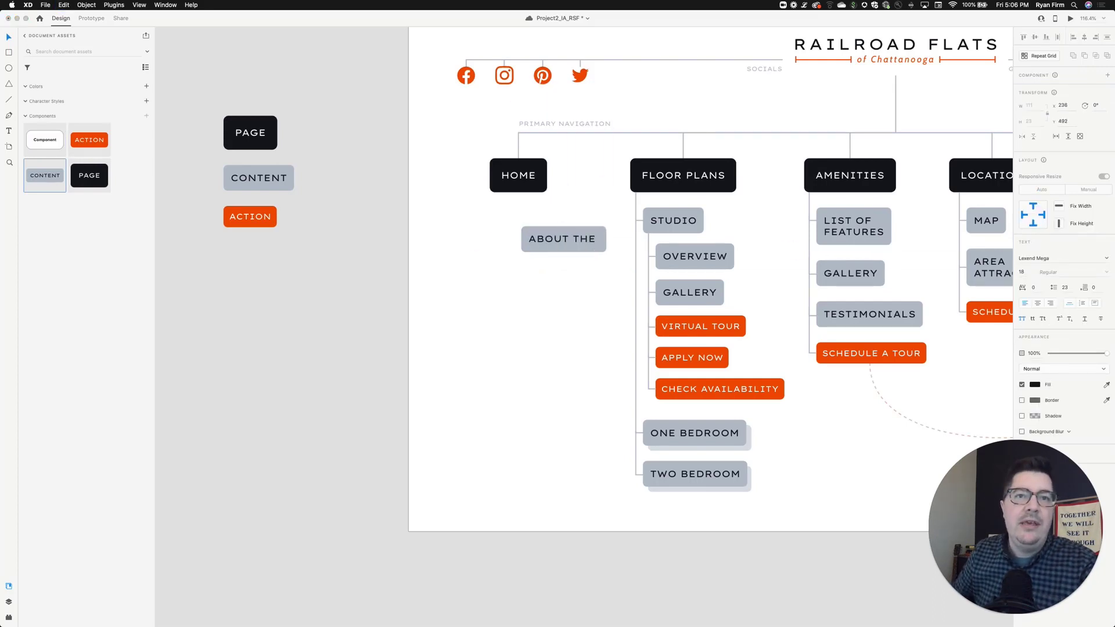
{"action": "type", "text": " APA"}
{"action": "key", "text": "BackSpace"}
{"action": "key", "text": "BackSpace"}
{"action": "key", "text": "BackSpace"}
{"action": "key", "text": "BackSpace"}
{"action": "key", "text": "Return"}
{"action": "type", "text": "APARTMENTS"}
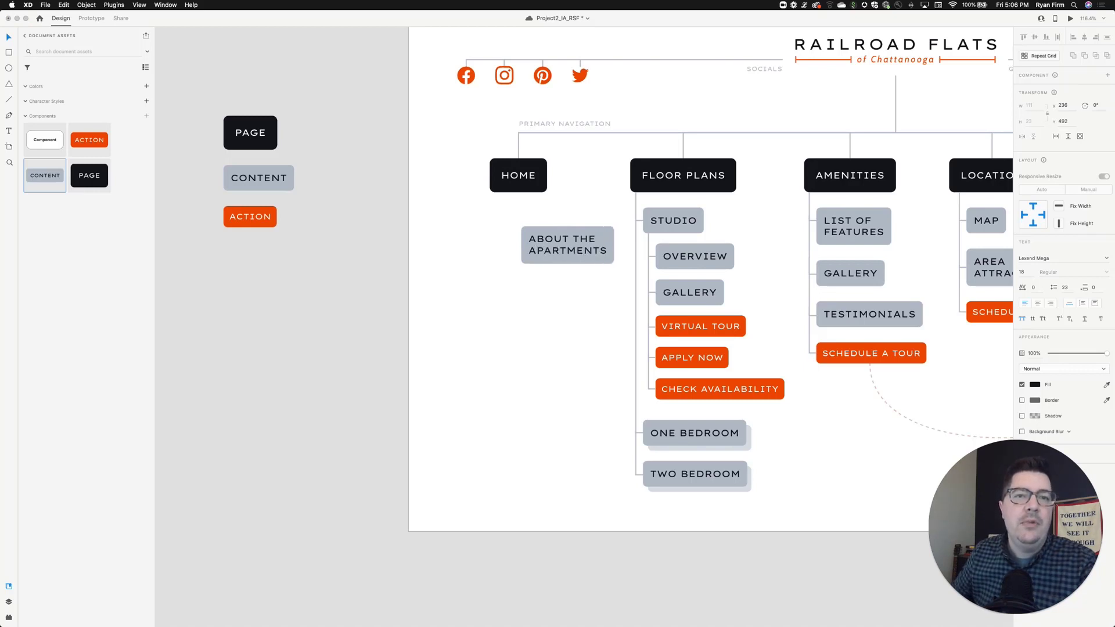
{"action": "key", "text": "Escape"}
{"action": "left_click", "coordinate": [586, 309]}
{"action": "left_click_drag", "start_coordinate": [587, 242], "coordinate": [579, 227]}
- Place a Content component below ABOUT THE APARTMENTS, rename it NEIGHBORHOOD and nudge it into position
{"action": "left_click", "coordinate": [214, 273]}
{"action": "left_click_drag", "start_coordinate": [42, 168], "coordinate": [542, 291]}
{"action": "double_click", "coordinate": [571, 306]}
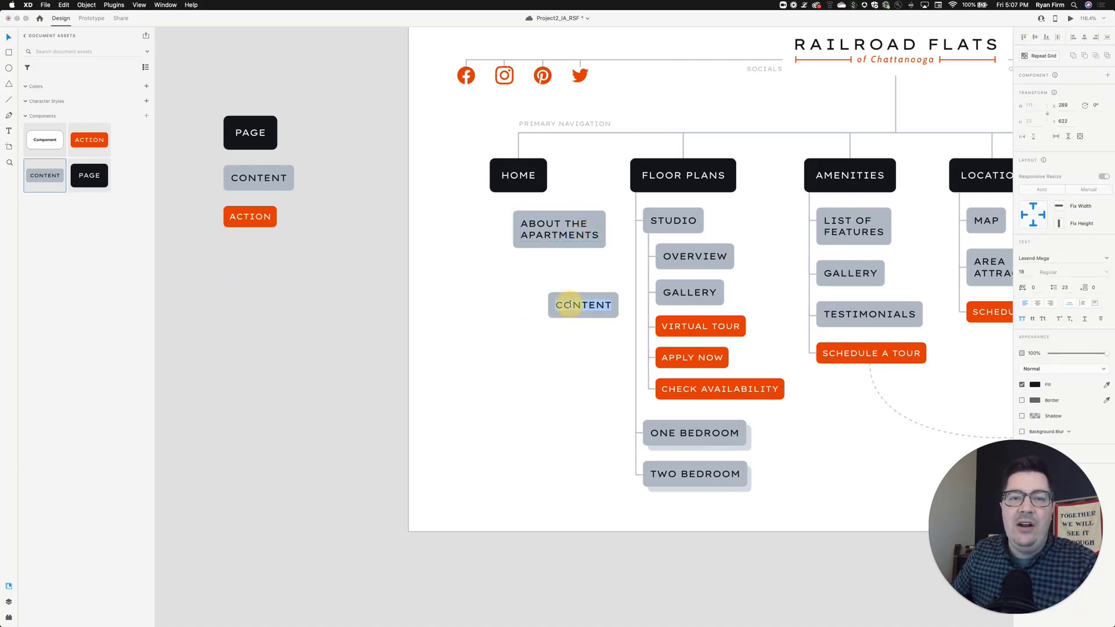
{"action": "type", "text": "NEIGHBORHOOD"}
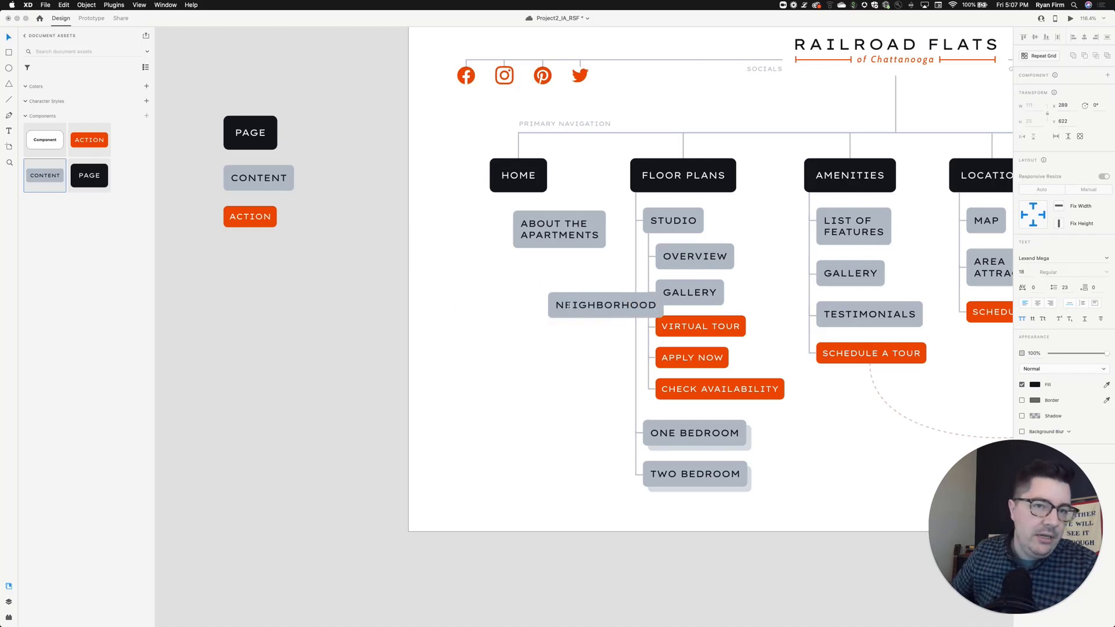
{"action": "left_click", "coordinate": [540, 383]}
{"action": "mouse_move", "coordinate": [600, 303]}
{"action": "left_mouse_down"}
{"action": "mouse_move", "coordinate": [561, 281]}
{"action": "mouse_move", "coordinate": [593, 285]}
{"action": "left_mouse_up"}
- Add another Content component labeled GALLERY and position it below NEIGHBORHOOD
{"action": "left_click", "coordinate": [496, 311]}
{"action": "left_click_drag", "start_coordinate": [59, 183], "coordinate": [534, 339]}
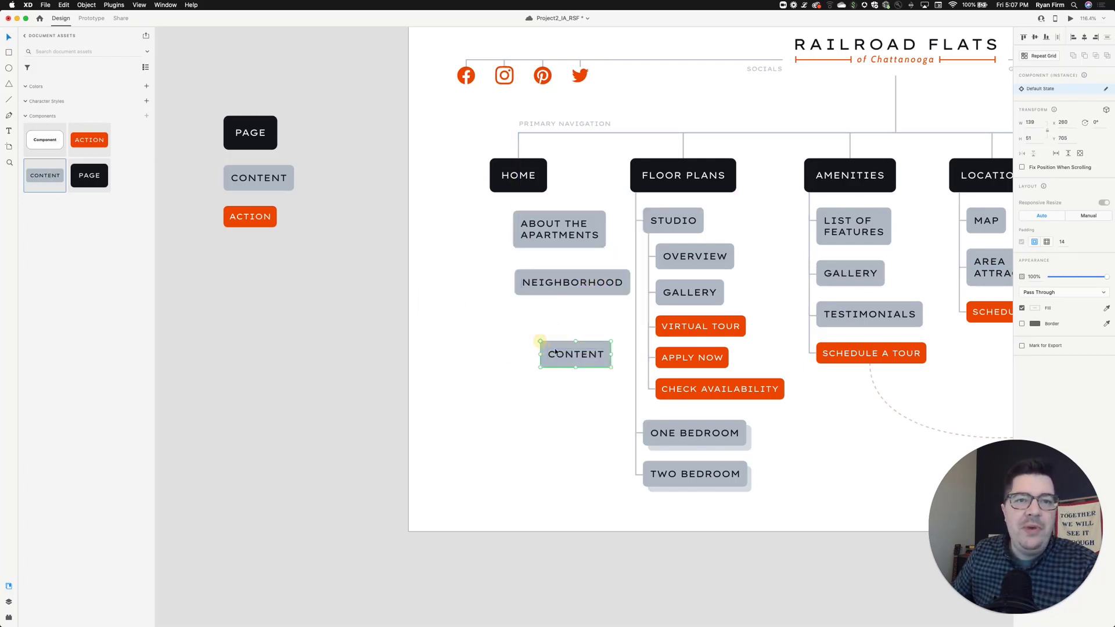
{"action": "double_click", "coordinate": [570, 353]}
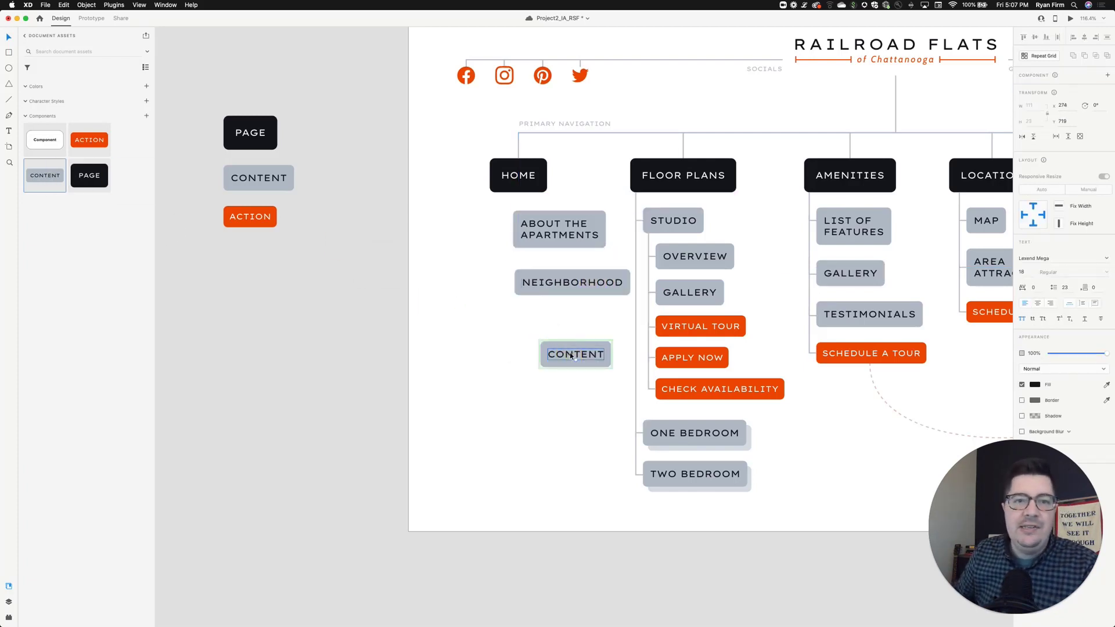
{"action": "double_click", "coordinate": [572, 355]}
{"action": "type", "text": "GALLERY"}
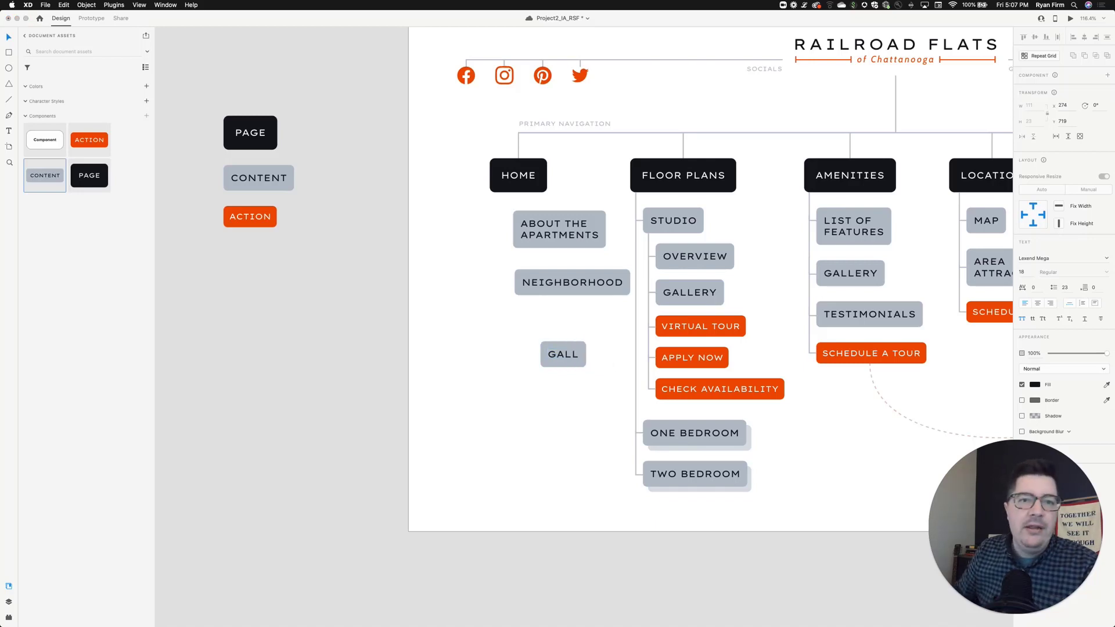
{"action": "left_click", "coordinate": [597, 418]}
{"action": "left_click_drag", "start_coordinate": [587, 350], "coordinate": [563, 330]}
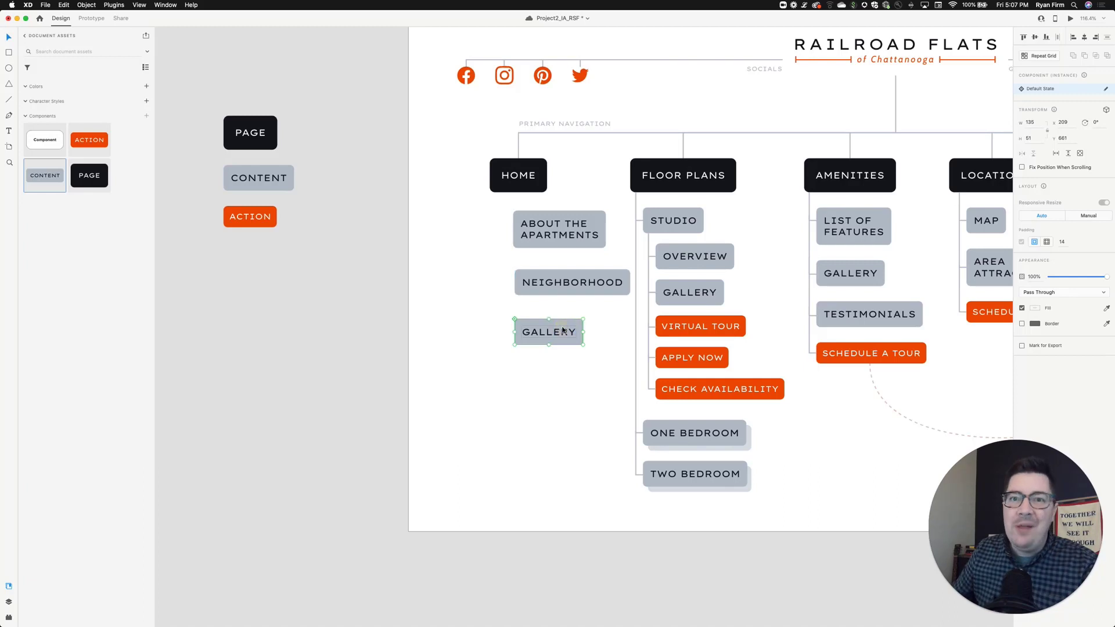
{"action": "left_click", "coordinate": [580, 365]}
{"action": "left_click_drag", "start_coordinate": [565, 330], "coordinate": [566, 329]}
{"action": "left_click", "coordinate": [567, 378]}
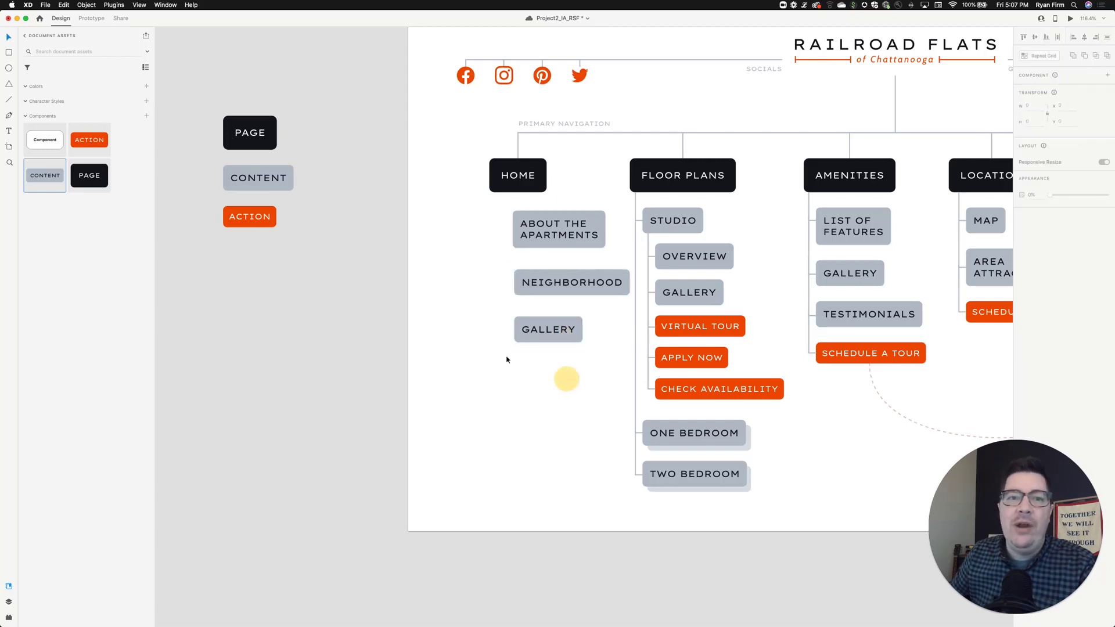
- Add a Content component labeled TESTIMONIALS and position it below GALLERY
{"action": "left_click_drag", "start_coordinate": [45, 175], "coordinate": [540, 383]}
{"action": "left_click", "coordinate": [573, 366]}
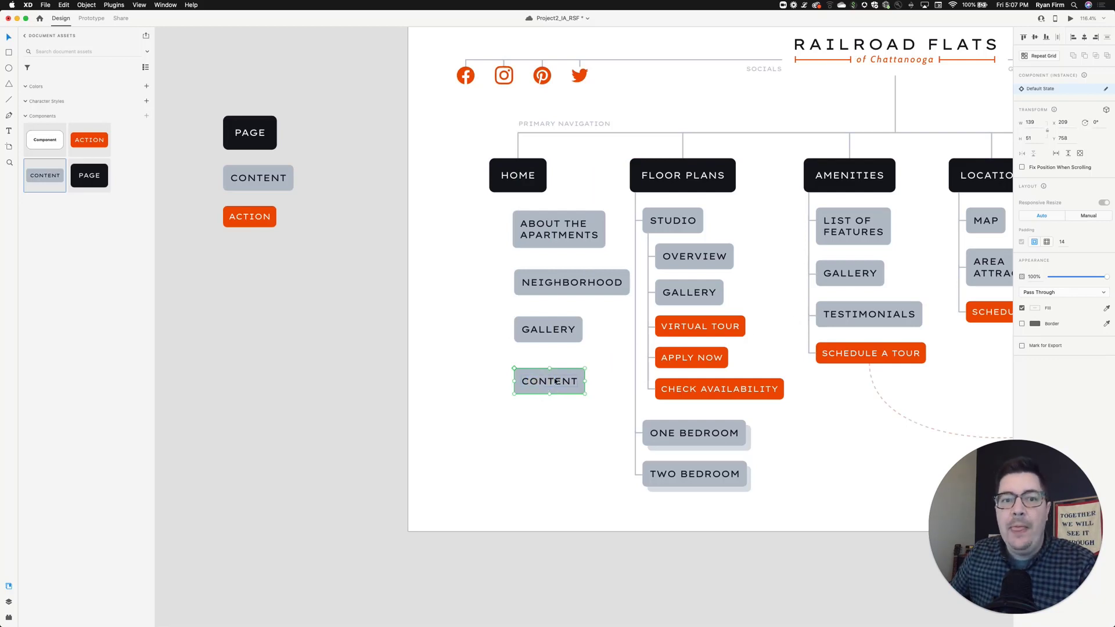
{"action": "double_click", "coordinate": [551, 382]}
{"action": "double_click", "coordinate": [550, 381]}
{"action": "type", "text": "testimonai"}
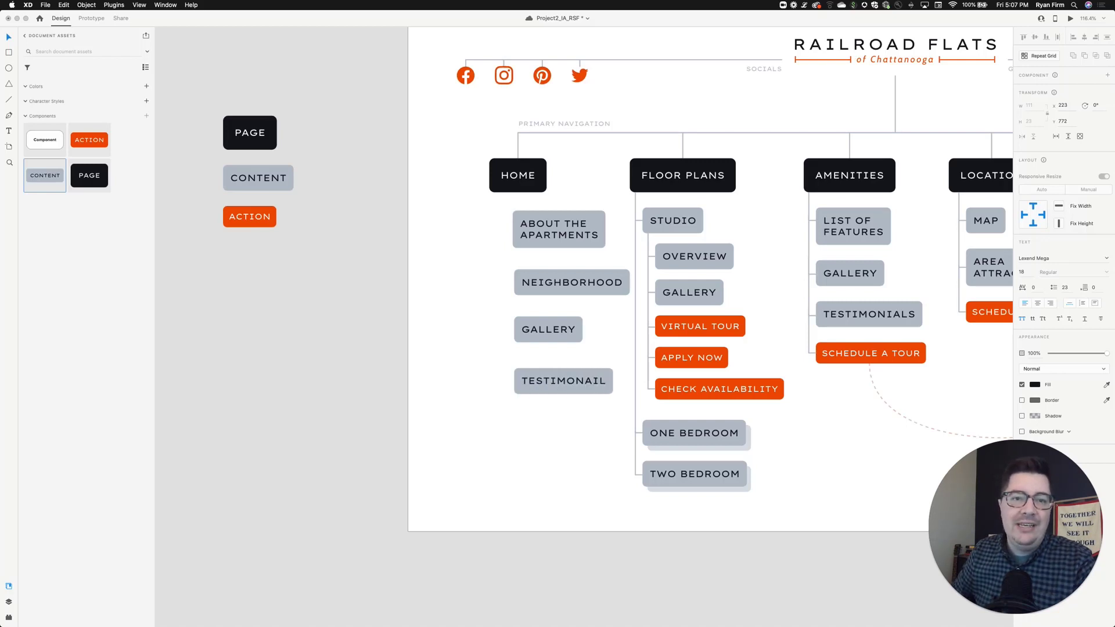
{"action": "key", "text": "BackSpace"}
{"action": "key", "text": "BackSpace"}
{"action": "key", "text": "BackSpace"}
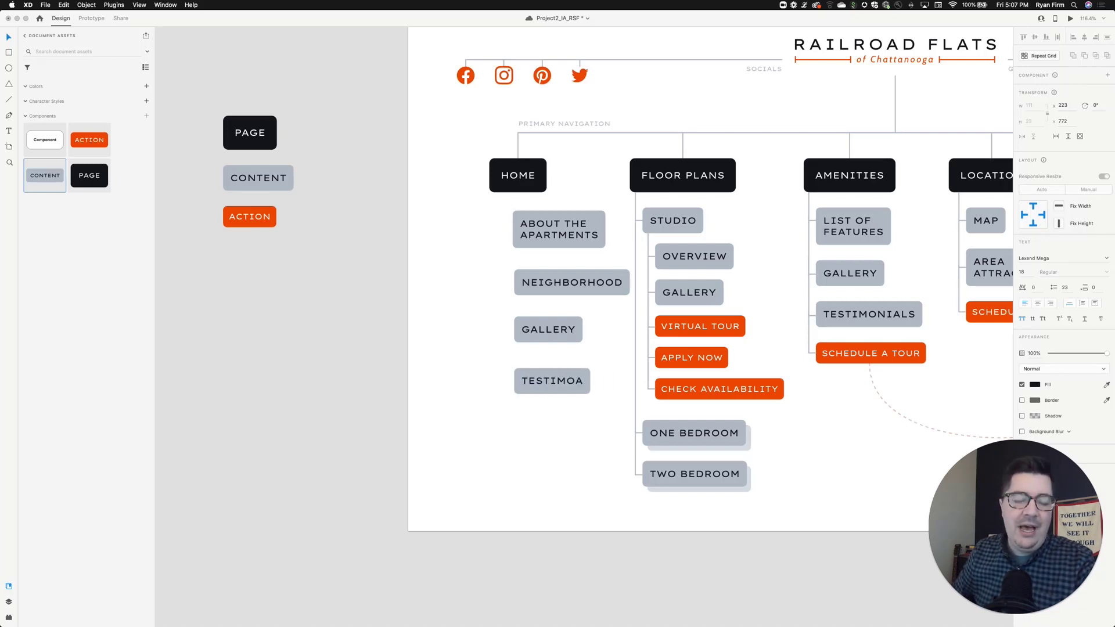
{"action": "type", "text": "nials"}
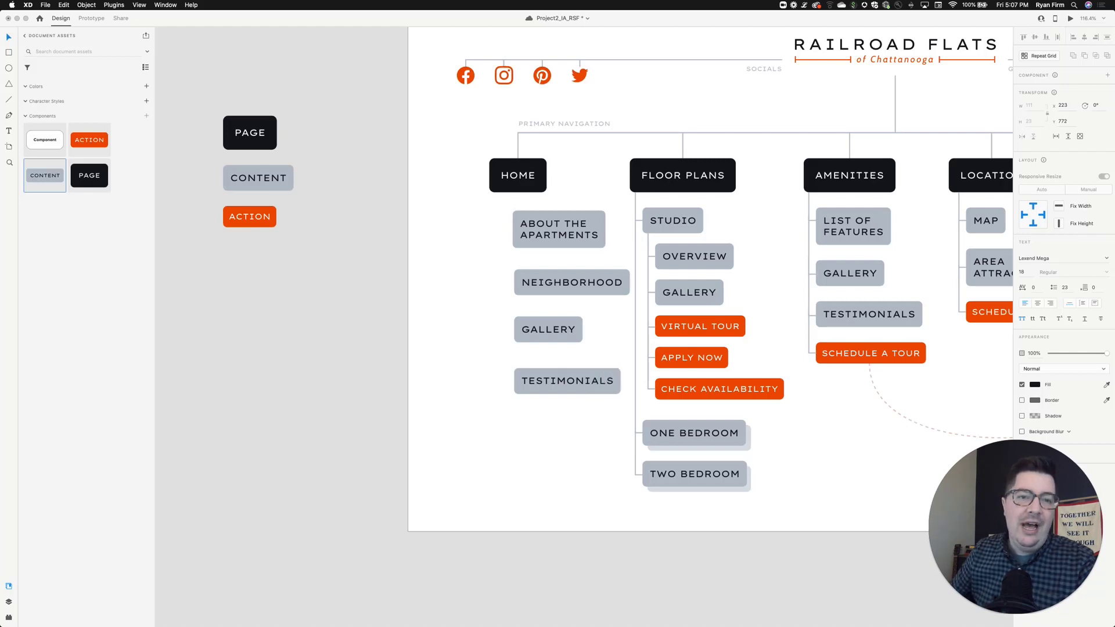
{"action": "left_click", "coordinate": [569, 410]}
{"action": "left_click_drag", "start_coordinate": [579, 385], "coordinate": [587, 378]}
{"action": "left_click", "coordinate": [587, 401]}
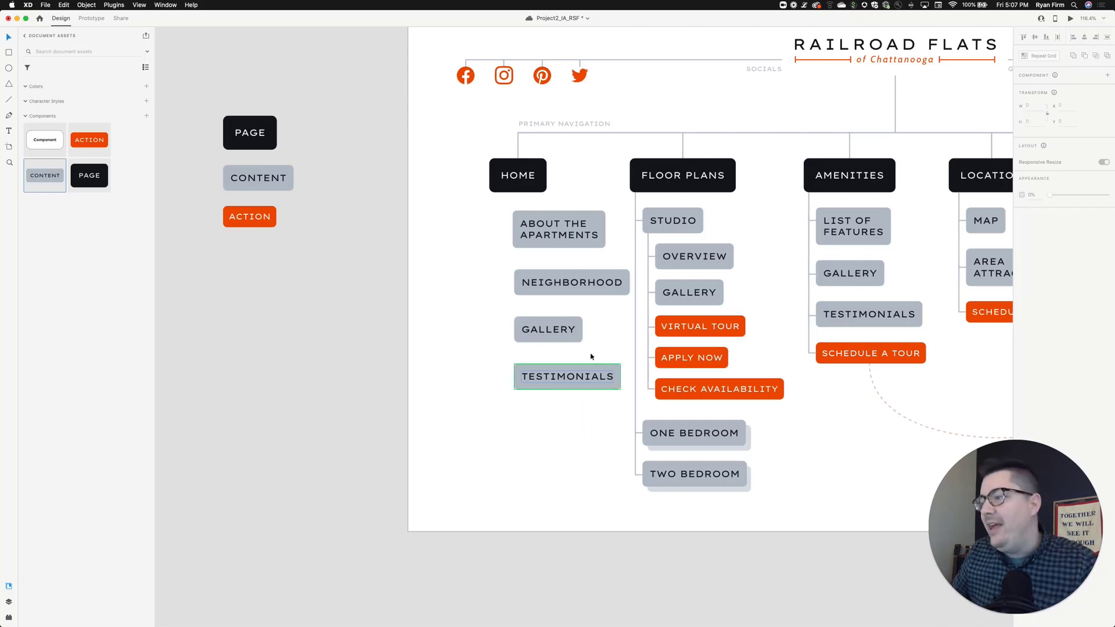
- Add a Content component labeled CONTACT below TESTIMONIALS
{"action": "scroll", "coordinate": [297, 209], "scroll_direction": "down", "scroll_amount": 1}
{"action": "left_click_drag", "start_coordinate": [47, 174], "coordinate": [535, 400]}
{"action": "double_click", "coordinate": [559, 404]}
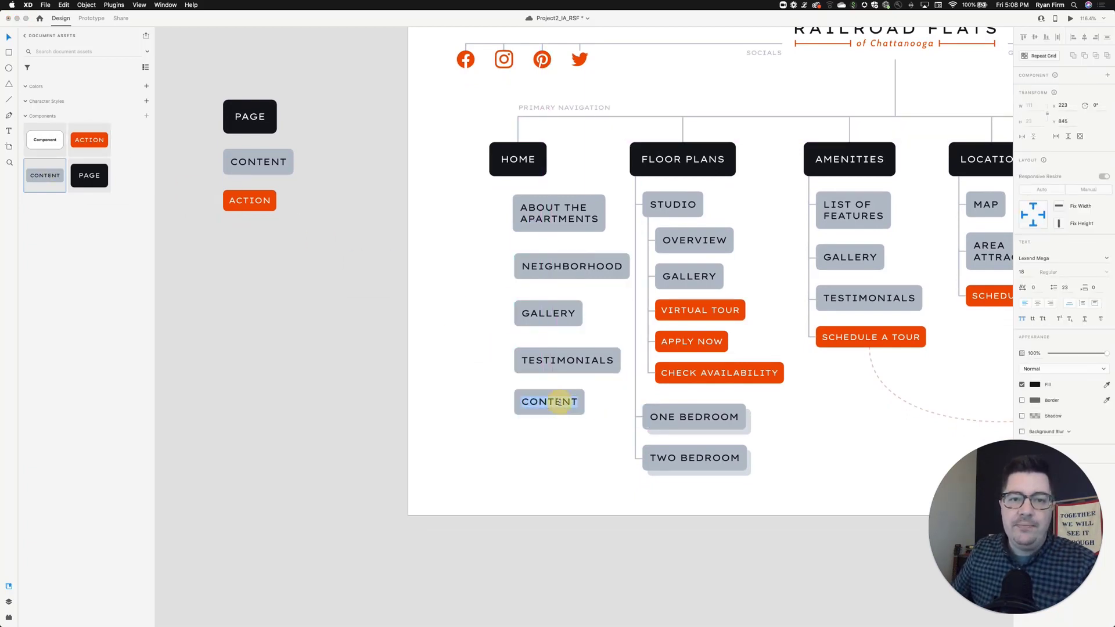
{"action": "type", "text": "CONTACT"}
{"action": "key", "text": "BackSpace"}
{"action": "key", "text": "BackSpace"}
{"action": "type", "text": "A"}
{"action": "key", "text": "BackSpace"}
{"action": "type", "text": "CT"}
{"action": "left_click", "coordinate": [573, 469]}
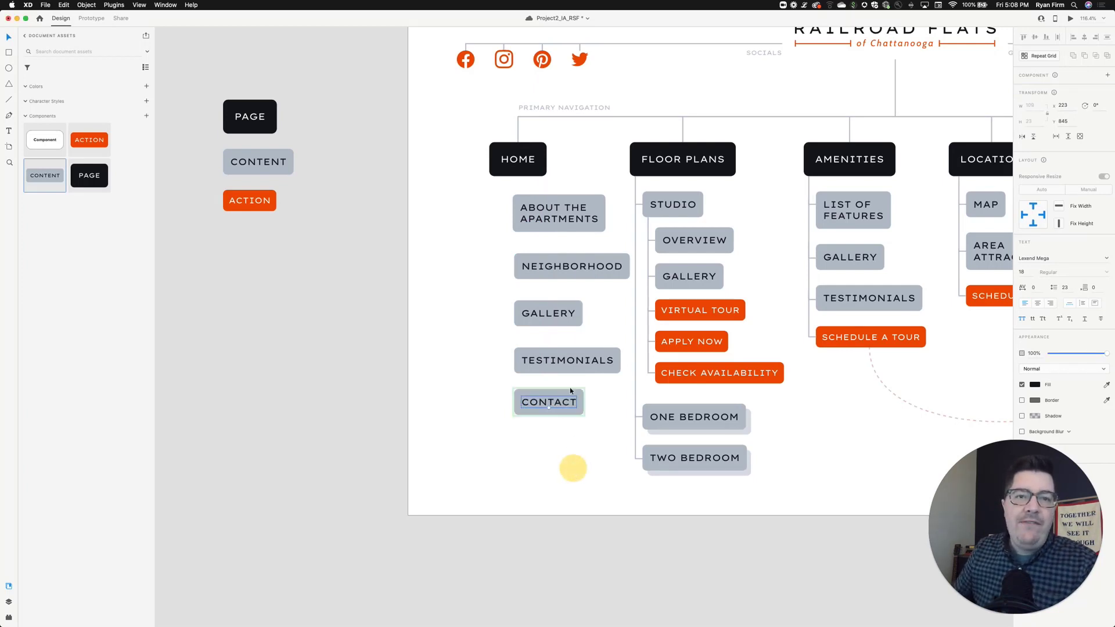
{"action": "left_click", "coordinate": [589, 469]}
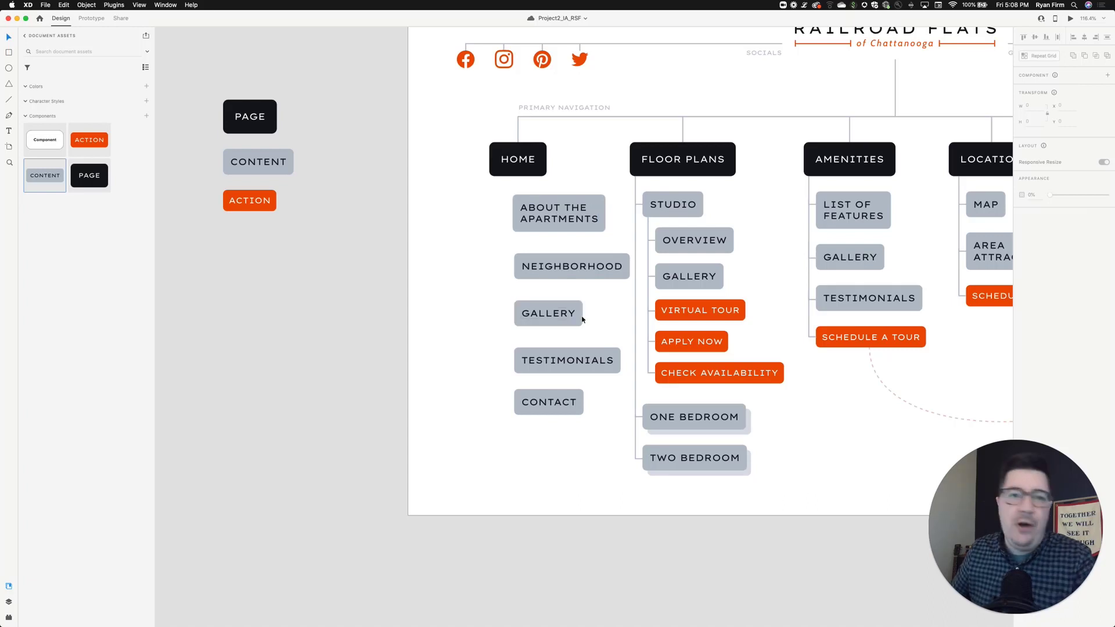
- Select GALLERY, TESTIMONIALS and CONTACT together and move them down to open space under NEIGHBORHOOD
{"action": "scroll", "coordinate": [563, 222], "scroll_direction": "right", "scroll_amount": 1}
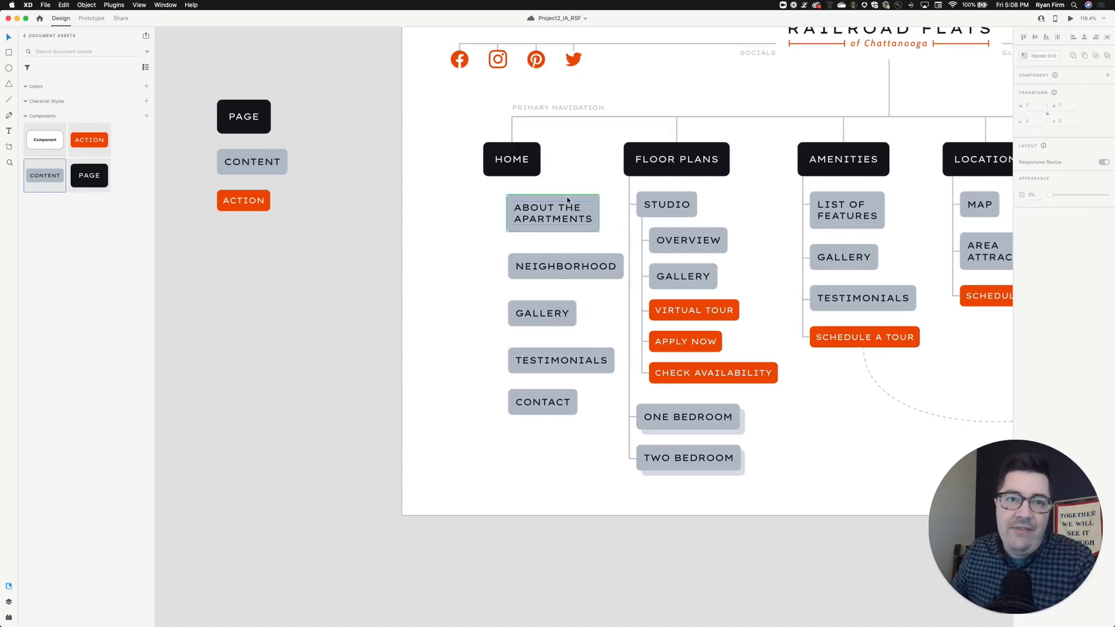
{"action": "scroll", "coordinate": [577, 251], "scroll_direction": "down", "scroll_amount": 1}
{"action": "scroll", "coordinate": [527, 307], "scroll_direction": "down", "scroll_amount": 1}
{"action": "left_click", "coordinate": [527, 306]}
{"action": "left_click", "coordinate": [535, 353], "text": "shift"}
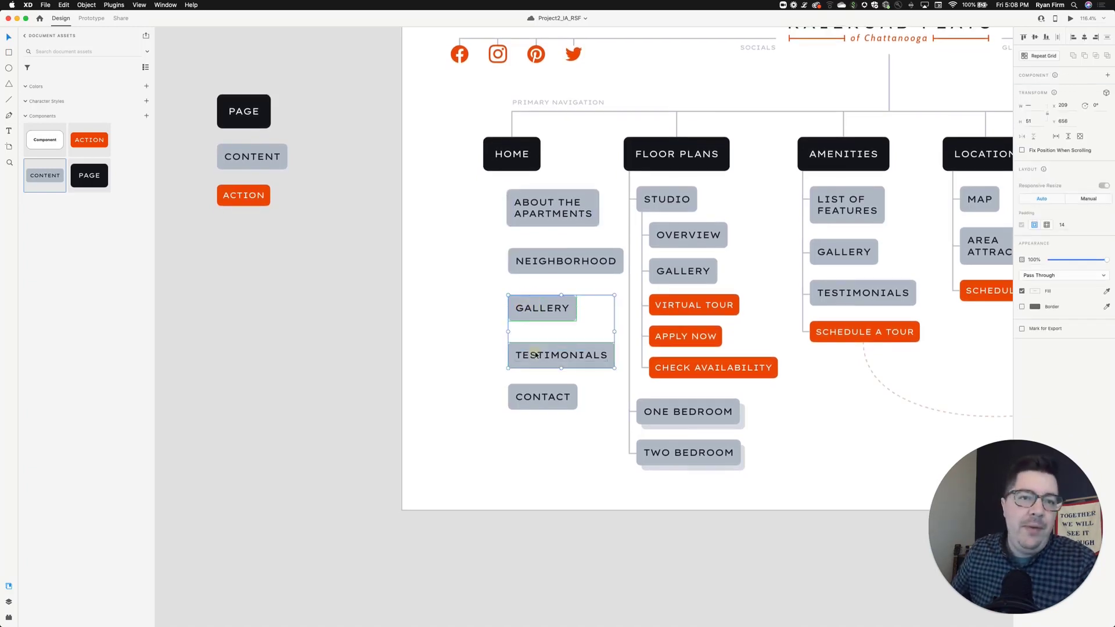
{"action": "left_click", "coordinate": [544, 391], "text": "shift"}
{"action": "left_click_drag", "start_coordinate": [544, 391], "coordinate": [541, 416]}
{"action": "left_click", "coordinate": [509, 310]}
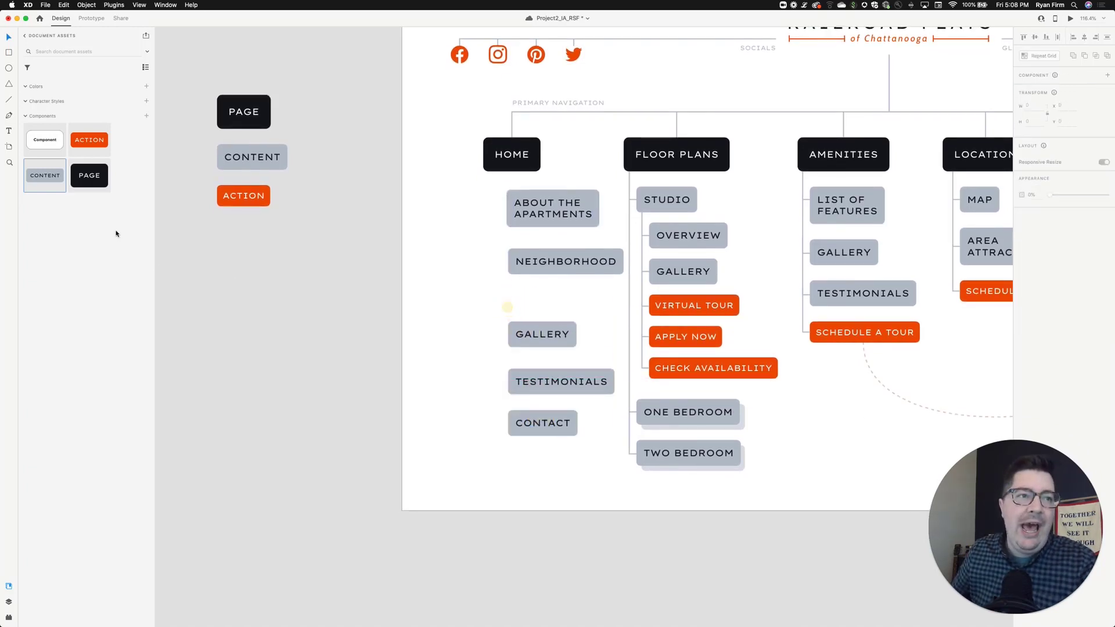
- Place an Action component under NEIGHBORHOOD, label it LOCATION and indent it slightly
{"action": "left_click_drag", "start_coordinate": [89, 140], "coordinate": [501, 295]}
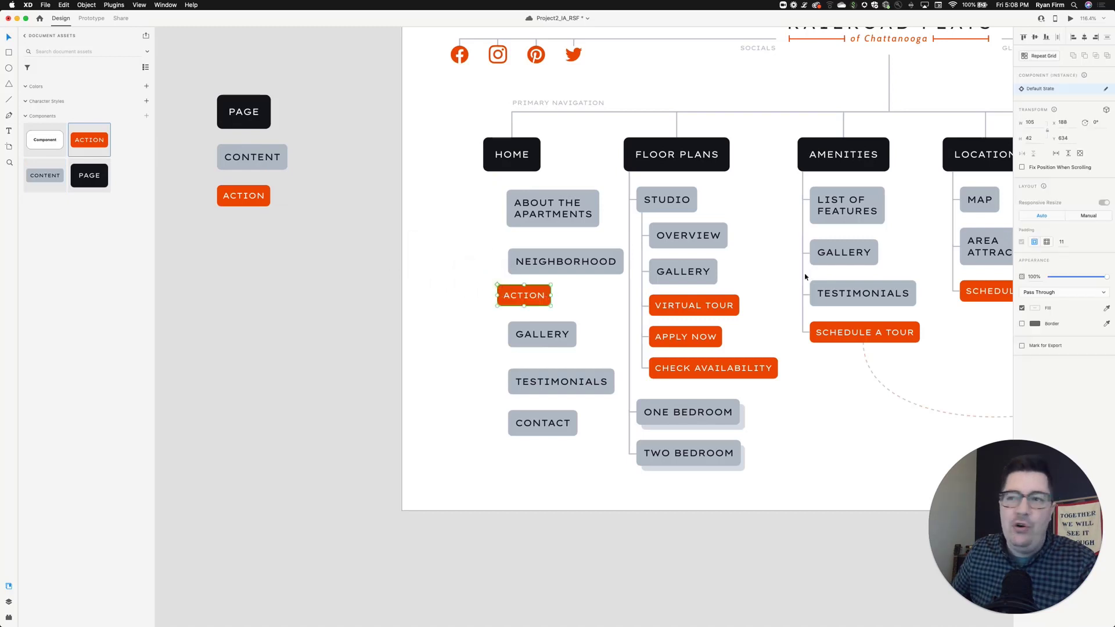
{"action": "double_click", "coordinate": [528, 295]}
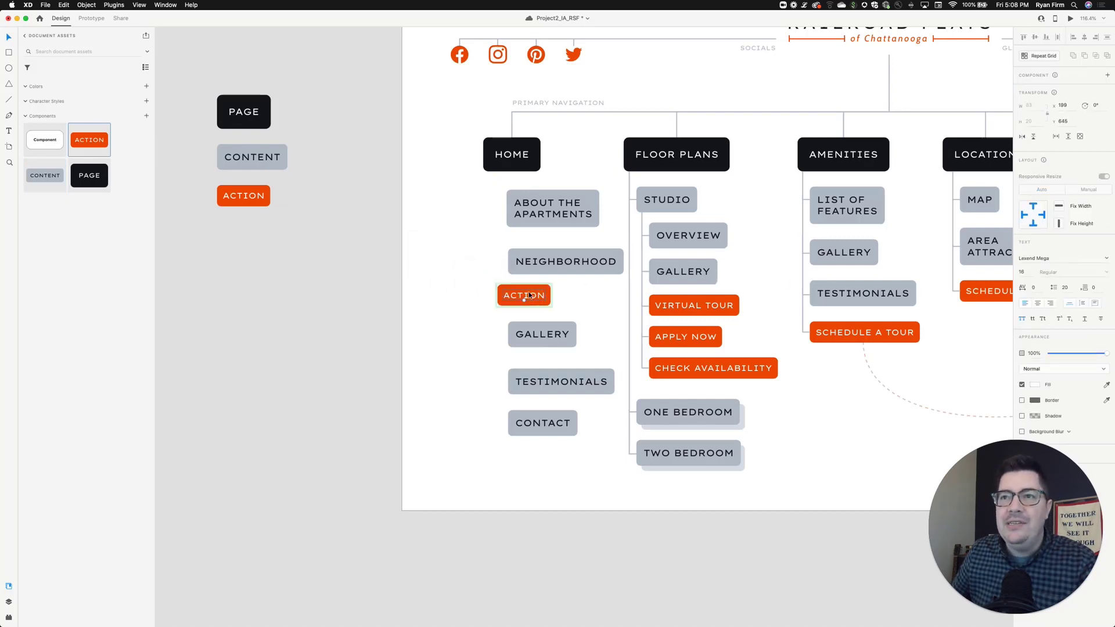
{"action": "double_click", "coordinate": [528, 297]}
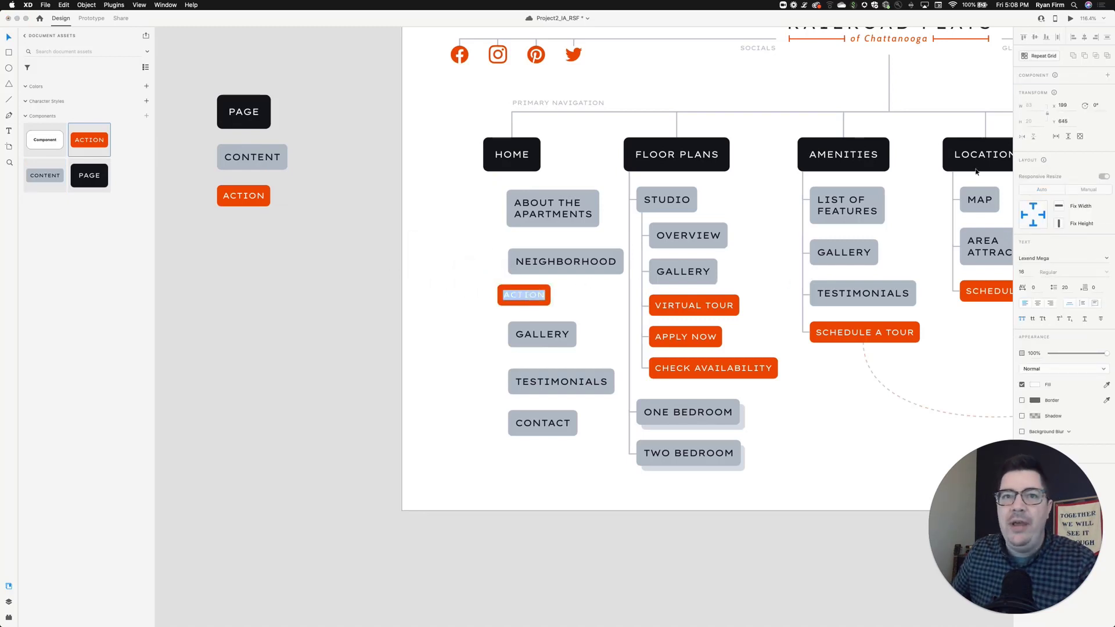
{"action": "type", "text": "LOCATION"}
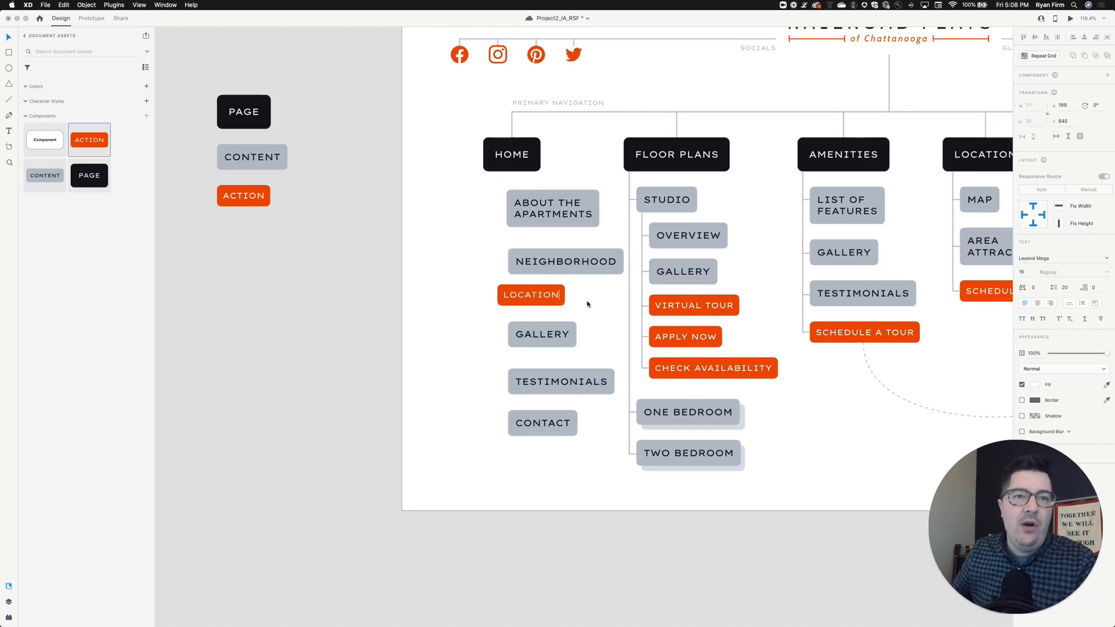
{"action": "left_click", "coordinate": [462, 334]}
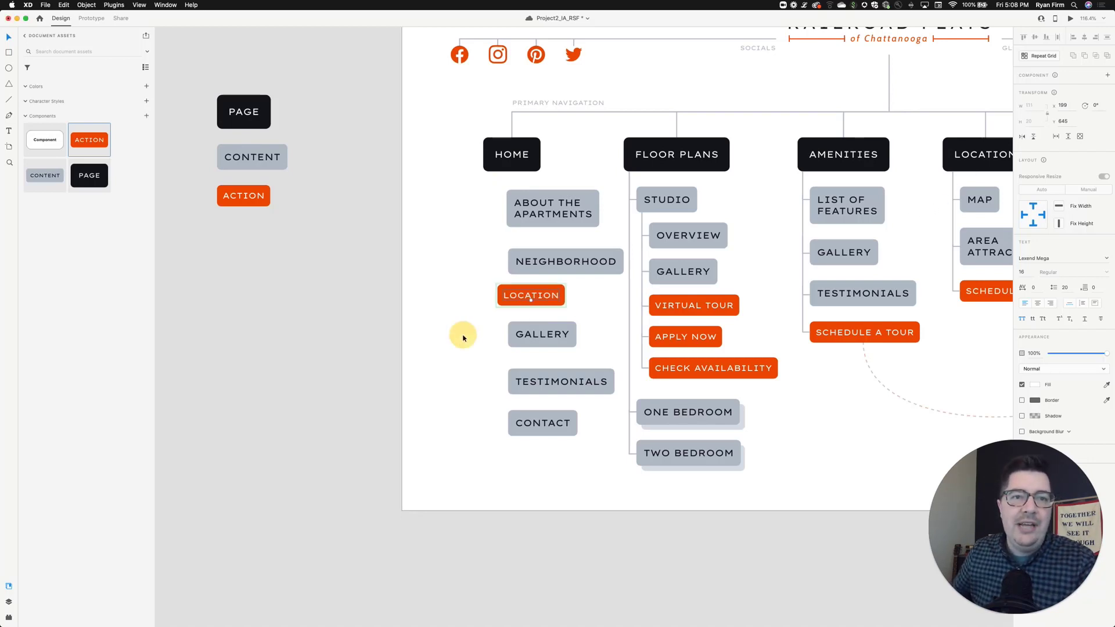
{"action": "left_click_drag", "start_coordinate": [541, 298], "coordinate": [563, 297]}
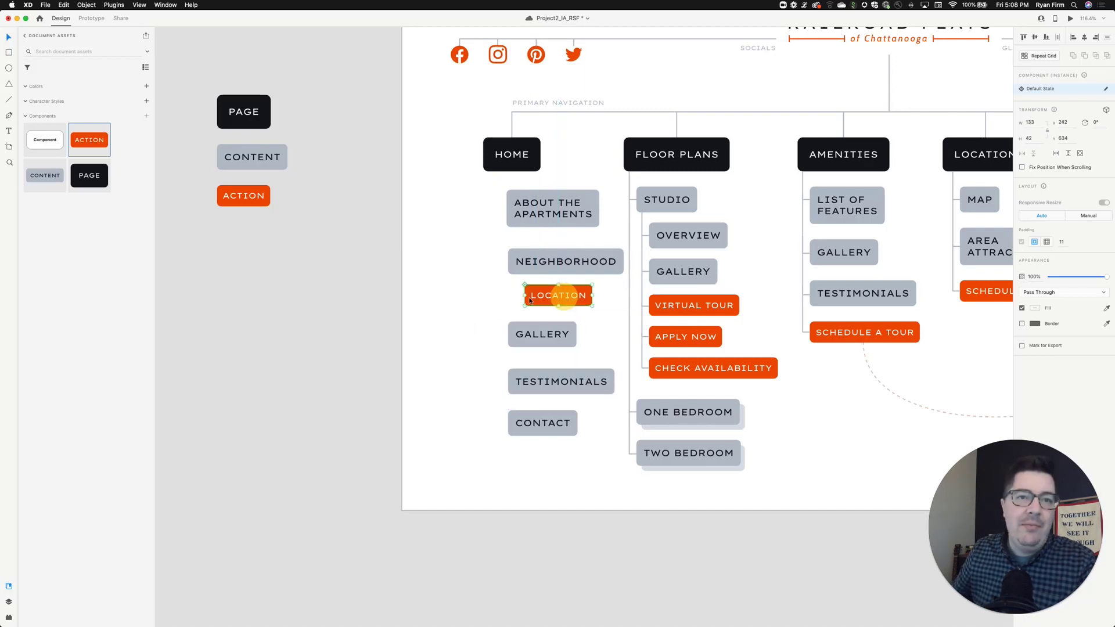
- Move TESTIMONIALS and CONTACT down to open space below GALLERY
{"action": "left_click", "coordinate": [498, 299]}
{"action": "left_click", "coordinate": [548, 386]}
{"action": "left_click", "coordinate": [547, 428], "text": "shift"}
{"action": "left_click_drag", "start_coordinate": [548, 428], "coordinate": [547, 455]}
{"action": "left_click", "coordinate": [568, 362]}
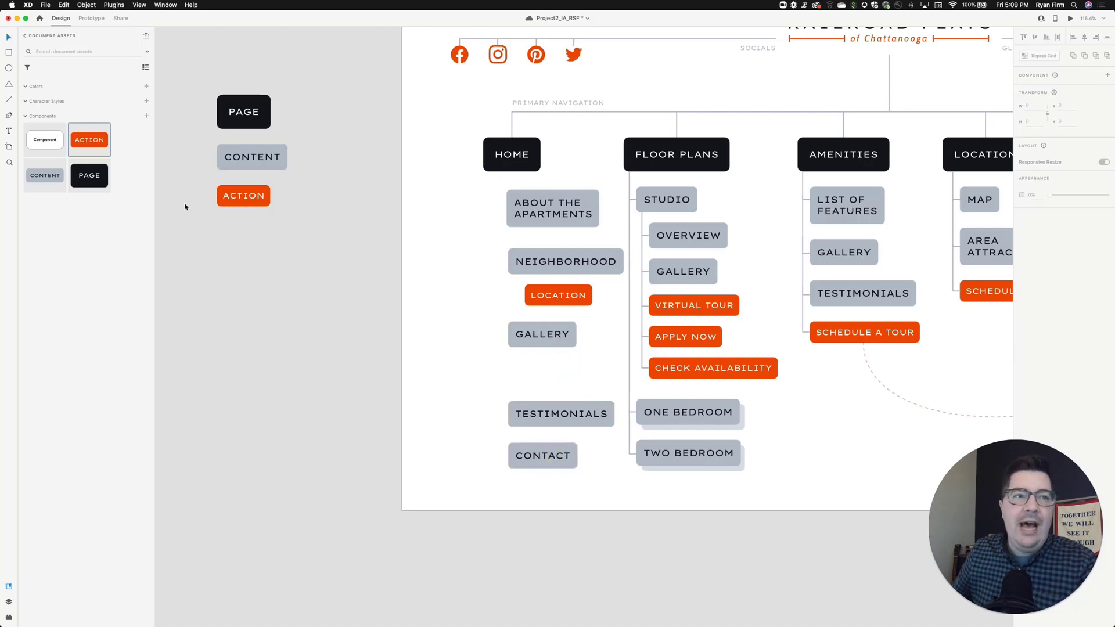
- Place an Action component under GALLERY and label it FLOOR PLANS
{"action": "left_click_drag", "start_coordinate": [99, 140], "coordinate": [553, 369]}
{"action": "double_click", "coordinate": [553, 369]}
{"action": "double_click", "coordinate": [553, 368]}
{"action": "type", "text": "FLOOR PLANS"}
{"action": "left_click", "coordinate": [428, 378]}
- Shift TESTIMONIALS and CONTACT a little further down below FLOOR PLANS
{"action": "left_click", "coordinate": [543, 413]}
{"action": "left_click_drag", "start_coordinate": [548, 471], "coordinate": [547, 481]}
{"action": "left_click", "coordinate": [506, 392]}
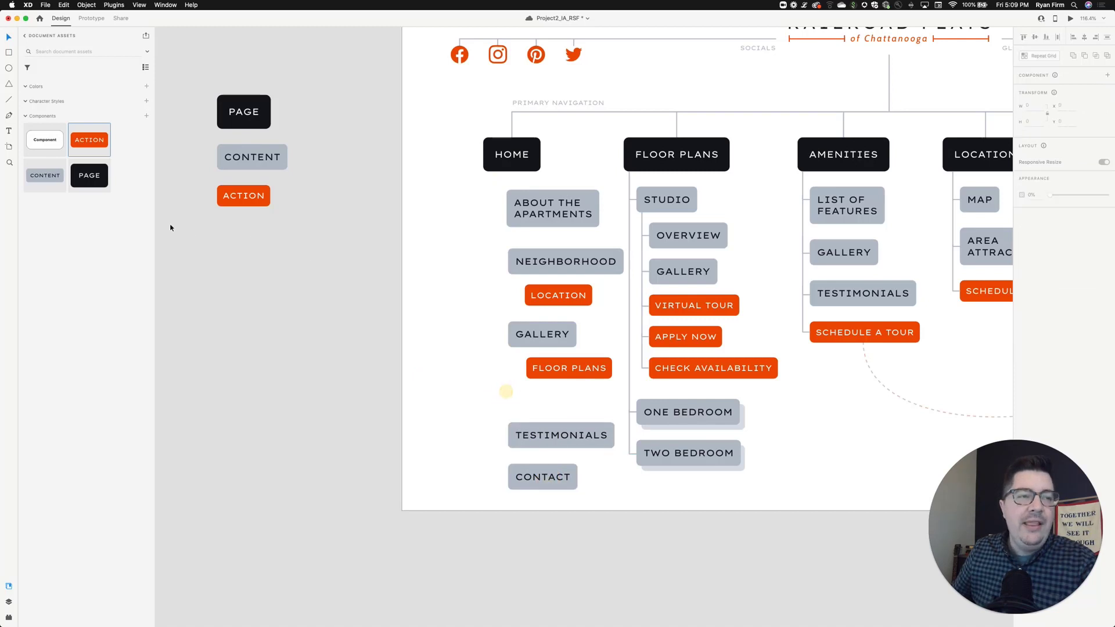
- Place an Action component under FLOOR PLANS and label it AMENITIES
{"action": "left_click_drag", "start_coordinate": [99, 151], "coordinate": [550, 403]}
{"action": "double_click", "coordinate": [551, 404]}
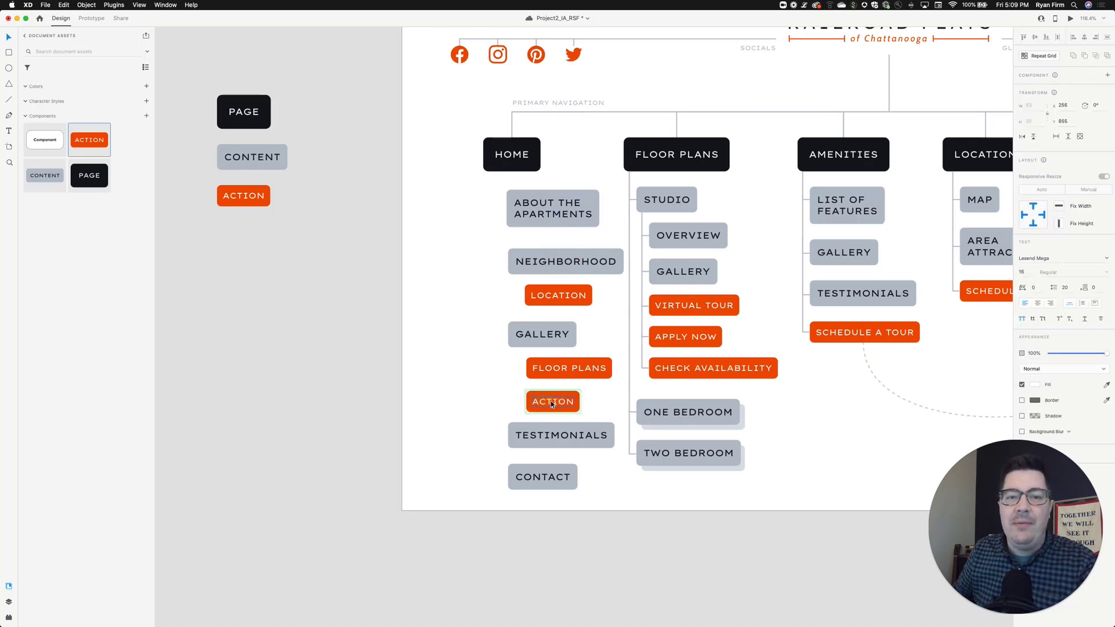
{"action": "type", "text": "A"}
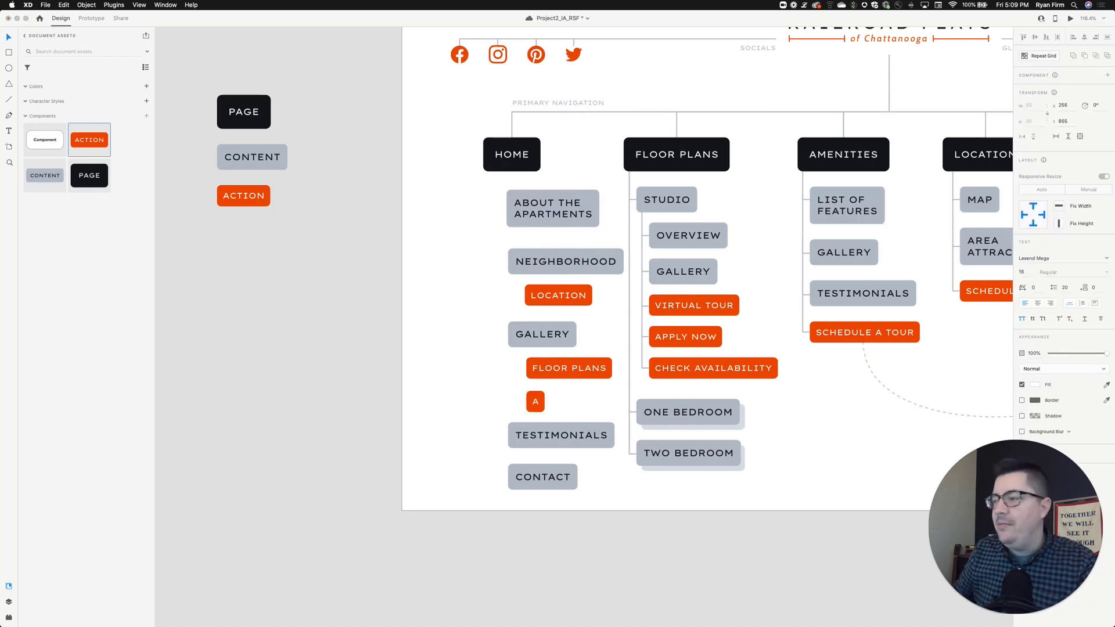
{"action": "type", "text": "MENITIES"}
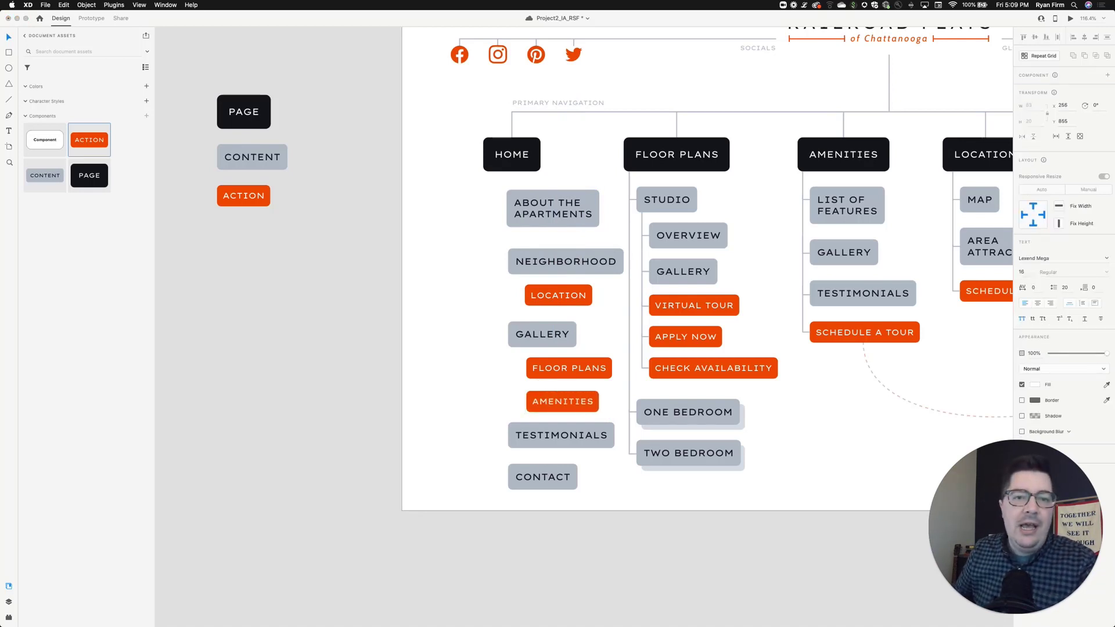
{"action": "left_click", "coordinate": [483, 393]}
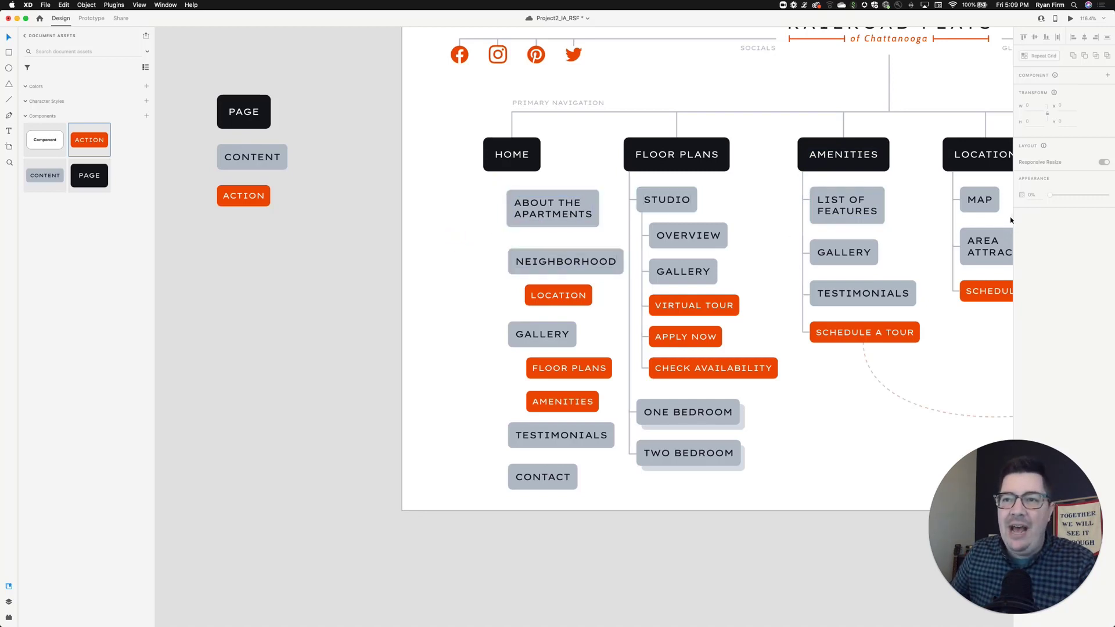
- Open the plugins list and launch the connector plugin offering Straight, Curve and Snake lines
{"action": "scroll", "coordinate": [959, 226], "scroll_direction": "right", "scroll_amount": 6}
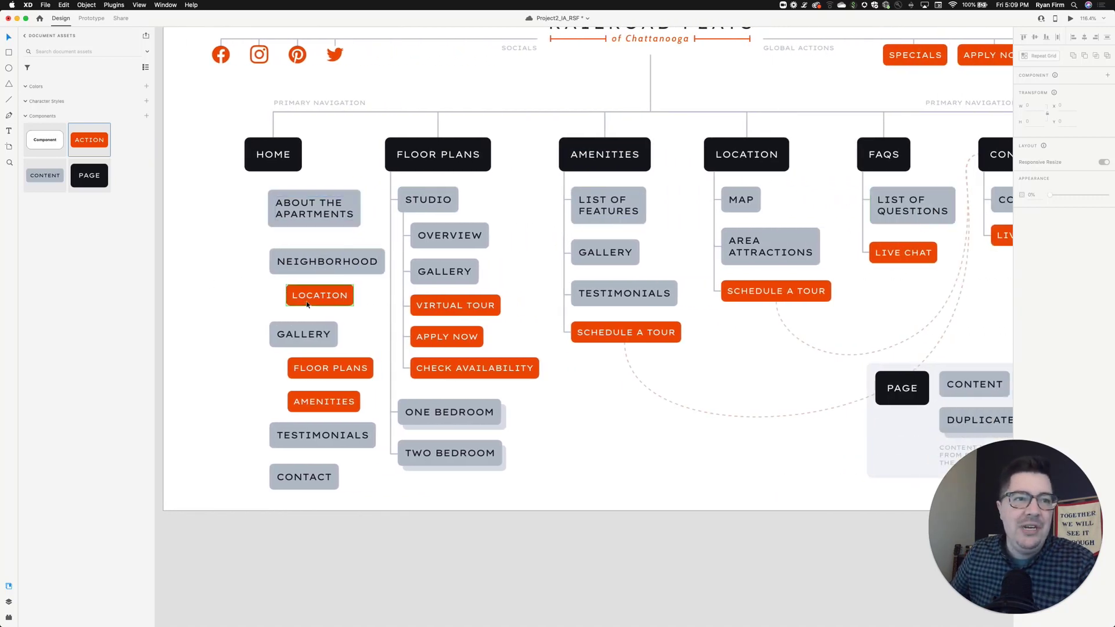
{"action": "scroll", "coordinate": [323, 299], "scroll_direction": "left", "scroll_amount": 3}
{"action": "left_click", "coordinate": [326, 300]}
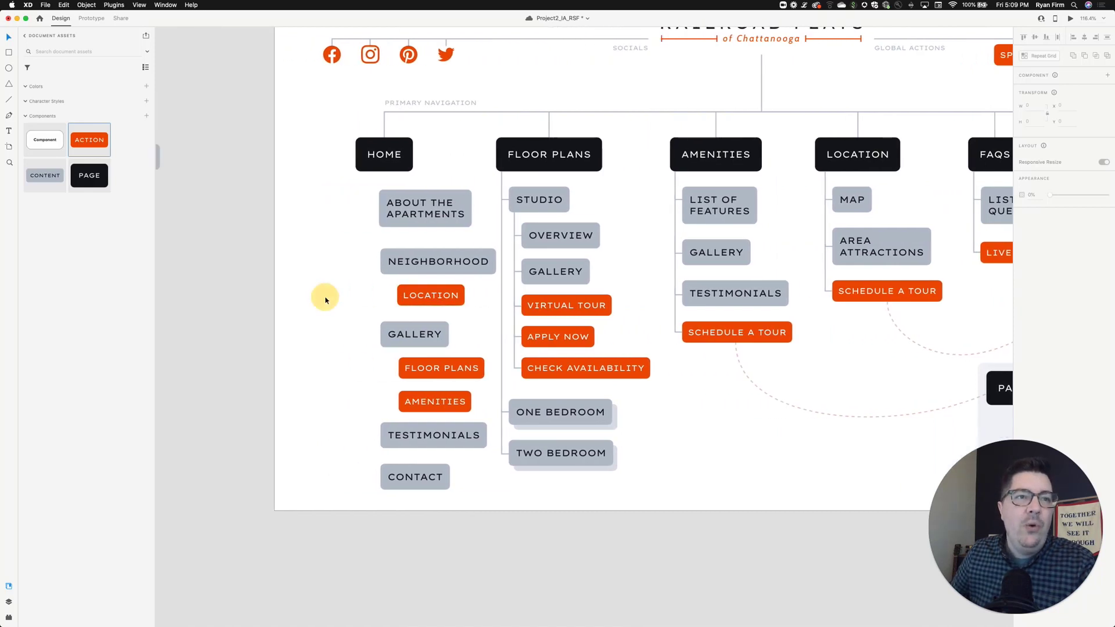
{"action": "left_click", "coordinate": [8, 618]}
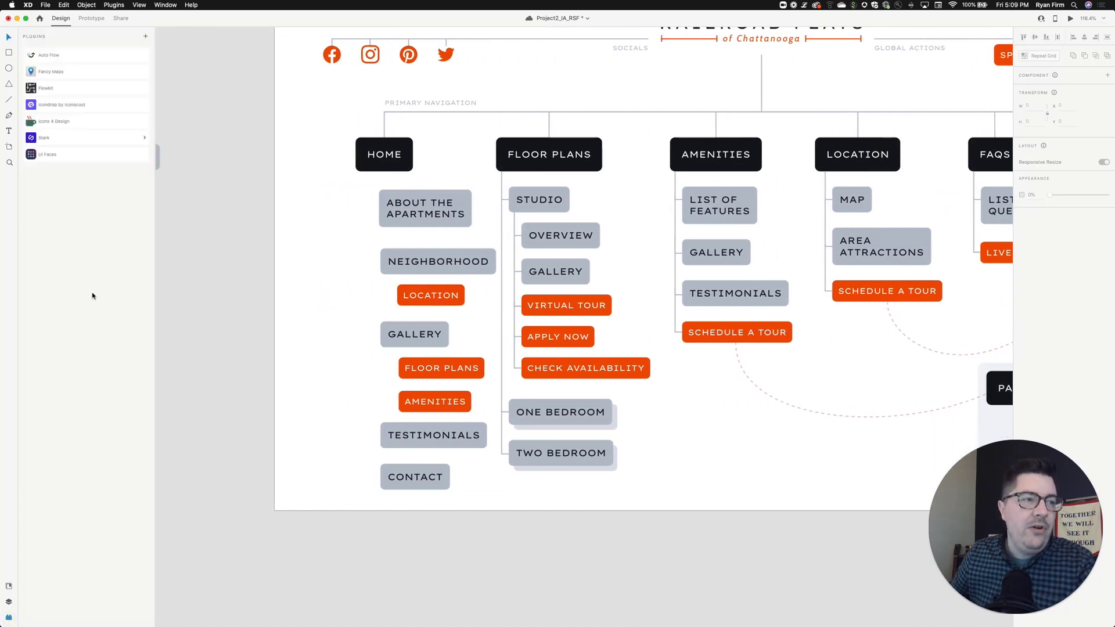
{"action": "left_click", "coordinate": [80, 99]}
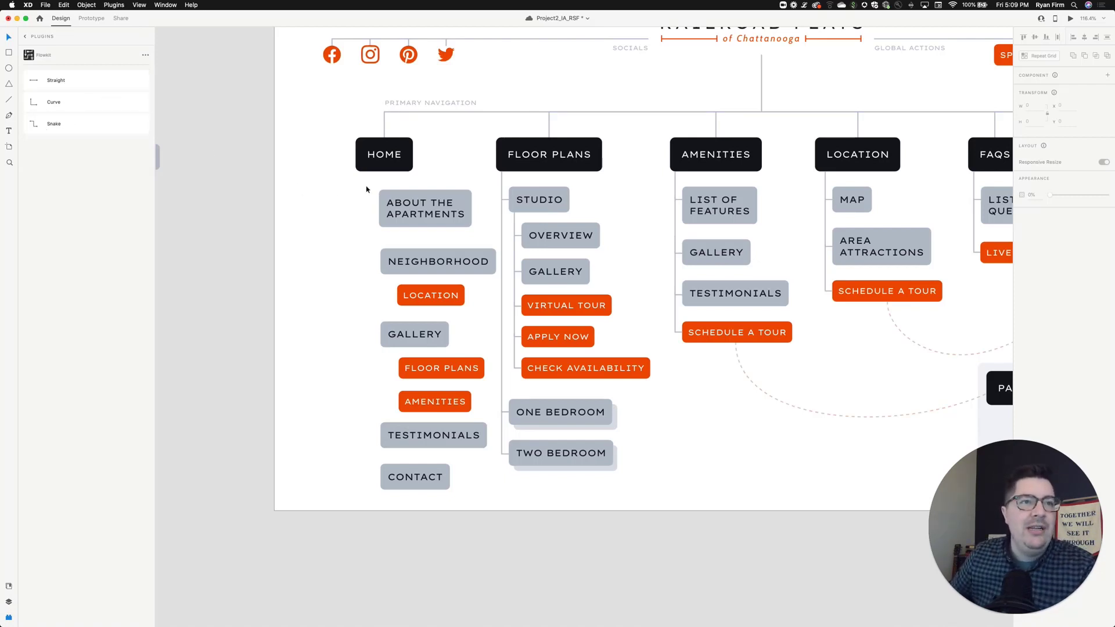
- Move ABOUT THE APARTMENTS left so it sits directly under HOME
{"action": "left_click_drag", "start_coordinate": [446, 210], "coordinate": [428, 197]}
{"action": "left_click", "coordinate": [539, 190]}
{"action": "left_click_drag", "start_coordinate": [518, 193], "coordinate": [499, 196]}
{"action": "left_click", "coordinate": [487, 199]}
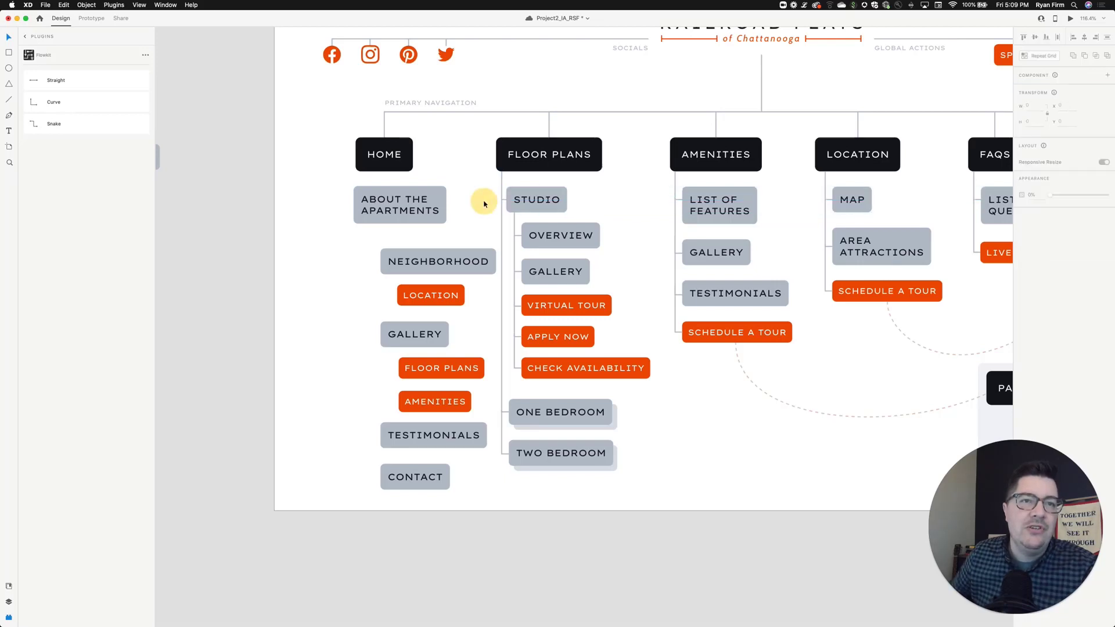